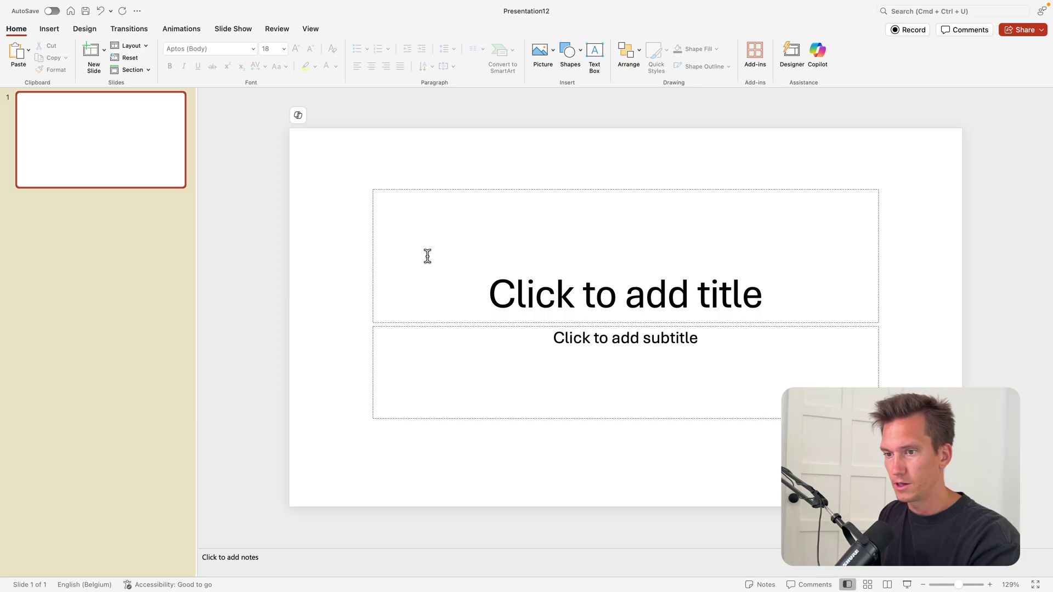
# Switch the slide to the Blank layout and place the skyline photo at its top-left corner.
pyautogui.click(136, 49)
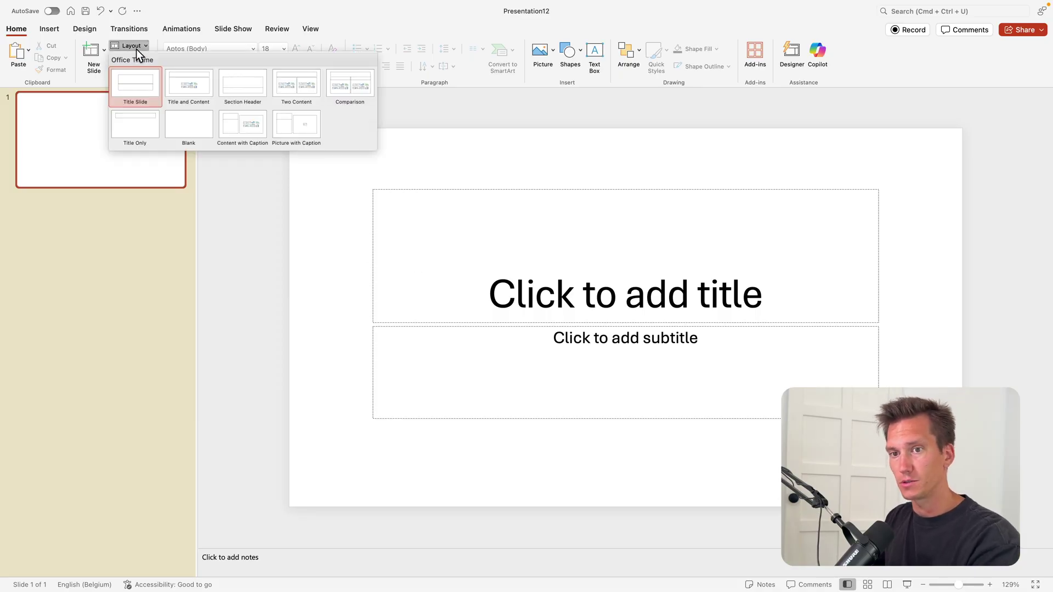
pyautogui.click(190, 130)
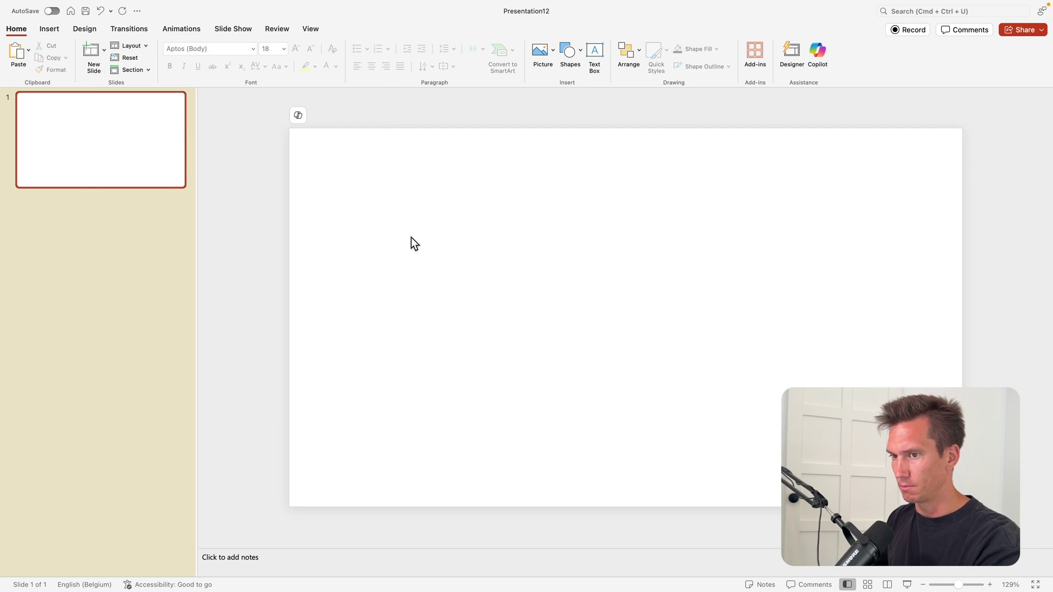
pyautogui.moveTo(548, 229); pyautogui.dragTo(661, 256)
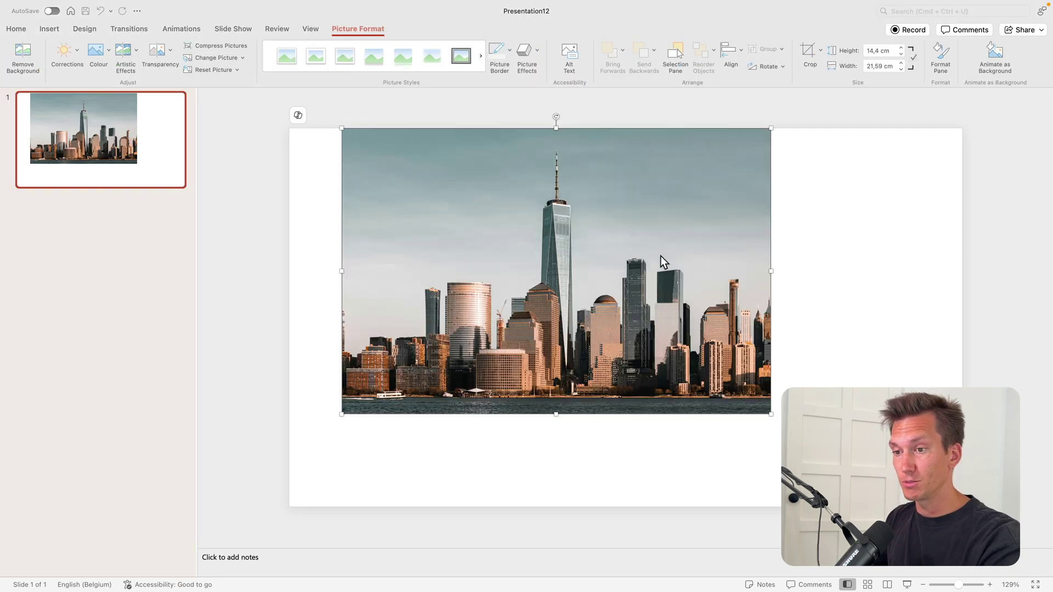
pyautogui.click(570, 277)
pyautogui.moveTo(607, 278); pyautogui.dragTo(556, 275)
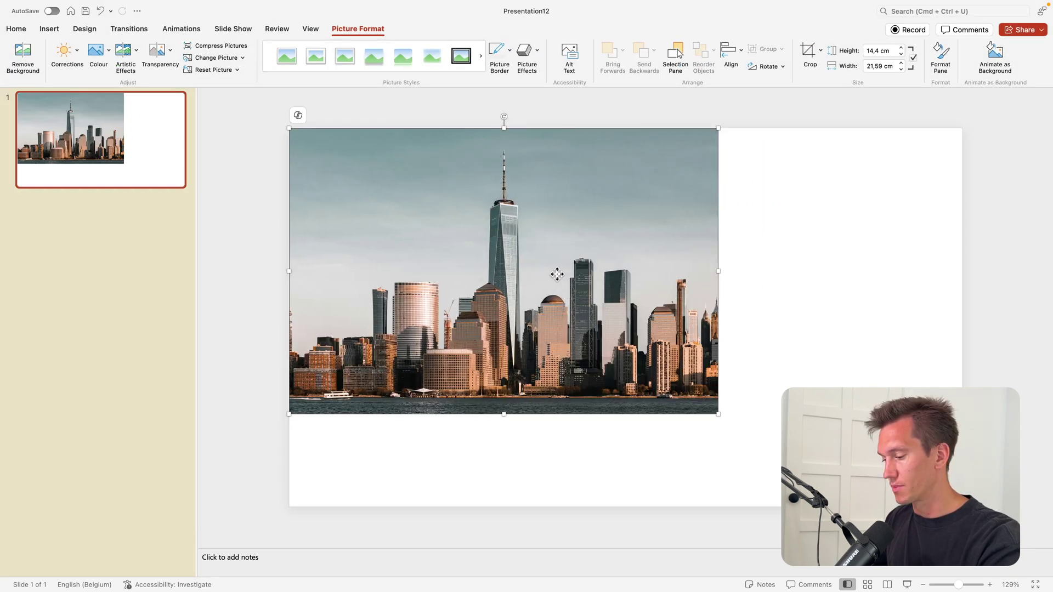
# Crop and enlarge the skyline photo so it fills the entire slide.
pyautogui.doubleClick(556, 275)
pyautogui.moveTo(715, 409); pyautogui.dragTo(959, 505)
pyautogui.moveTo(718, 417); pyautogui.dragTo(962, 573)
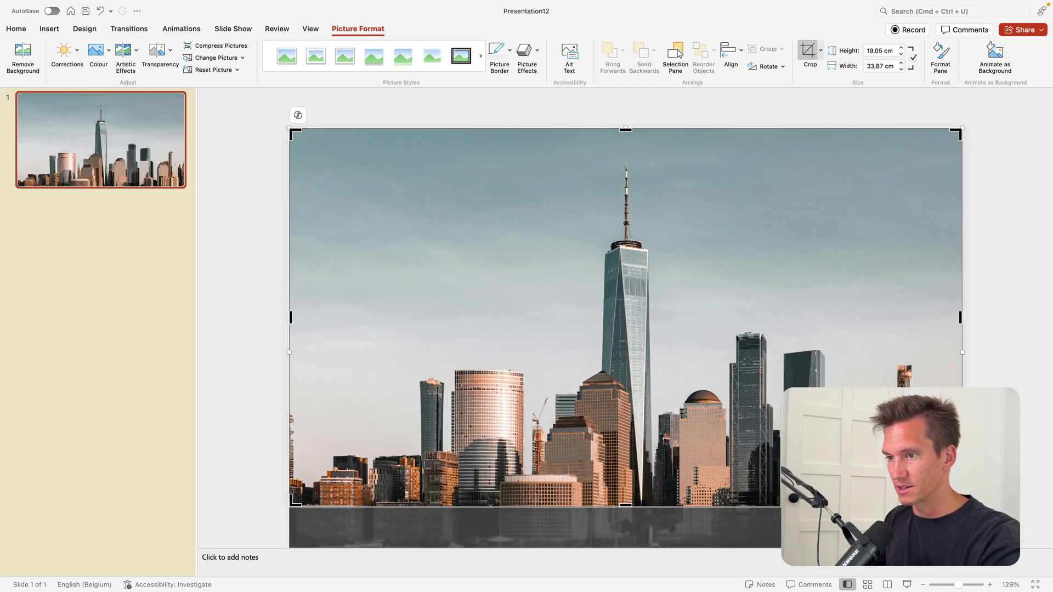
pyautogui.moveTo(840, 434); pyautogui.dragTo(841, 389)
pyautogui.click(986, 269)
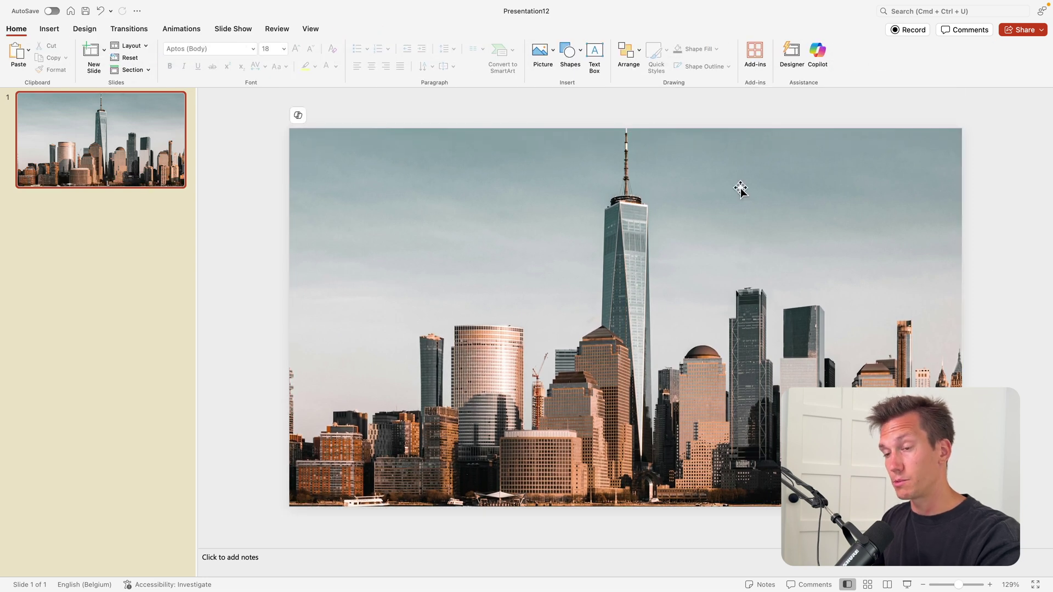
pyautogui.click(571, 52)
# Draw a slide-sized rectangle with white fill and No Outline over the photo.
pyautogui.click(660, 87)
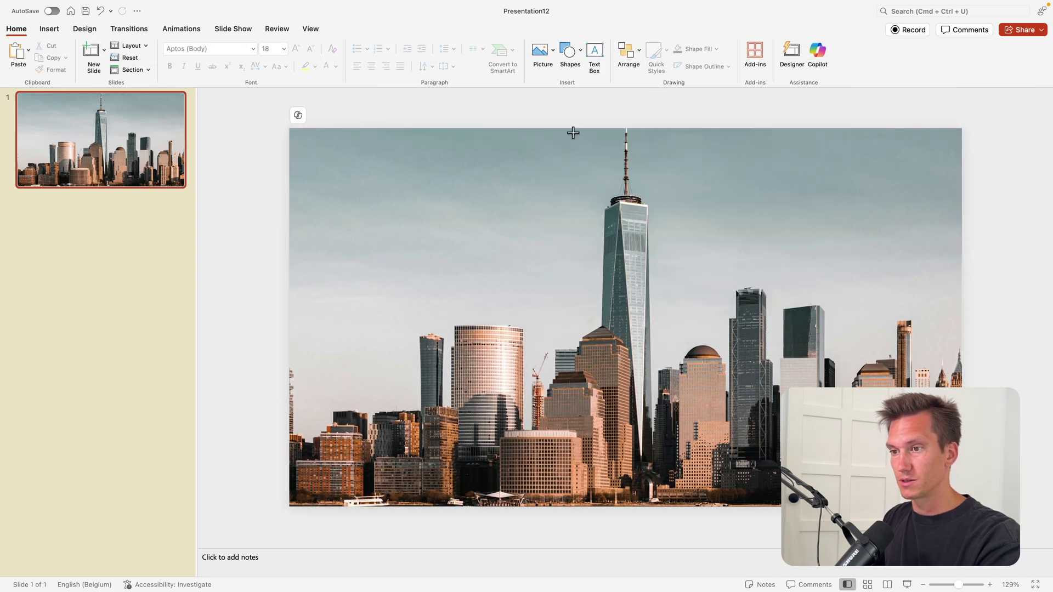
pyautogui.moveTo(289, 129); pyautogui.dragTo(962, 507)
pyautogui.click(326, 50)
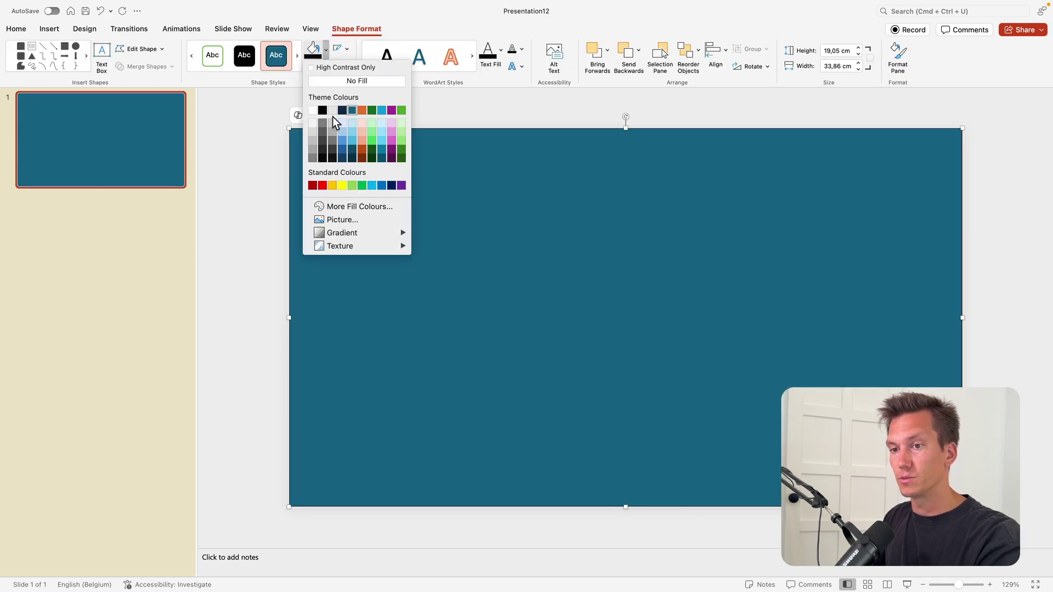
pyautogui.click(312, 123)
pyautogui.click(350, 50)
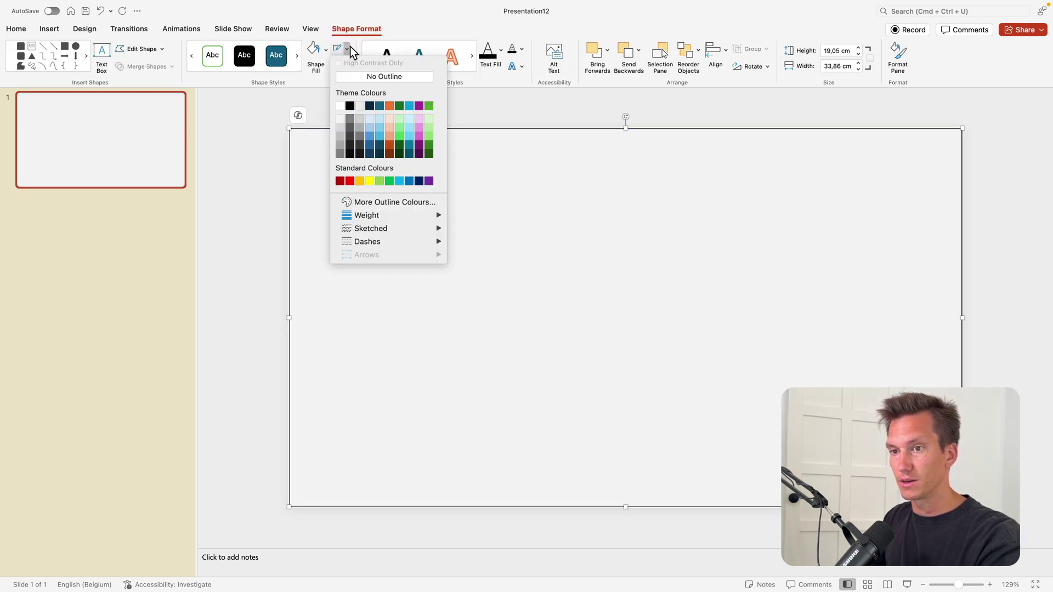
pyautogui.click(381, 81)
# Add a text box reading NYC, centre-aligned.
pyautogui.click(284, 123)
pyautogui.click(596, 52)
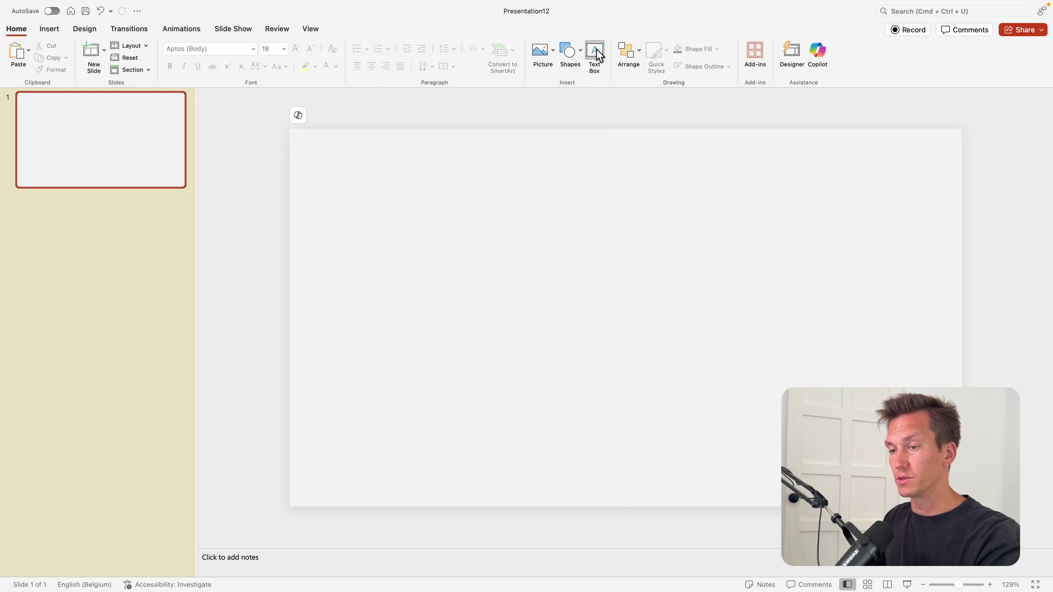
pyautogui.moveTo(356, 189); pyautogui.dragTo(888, 418)
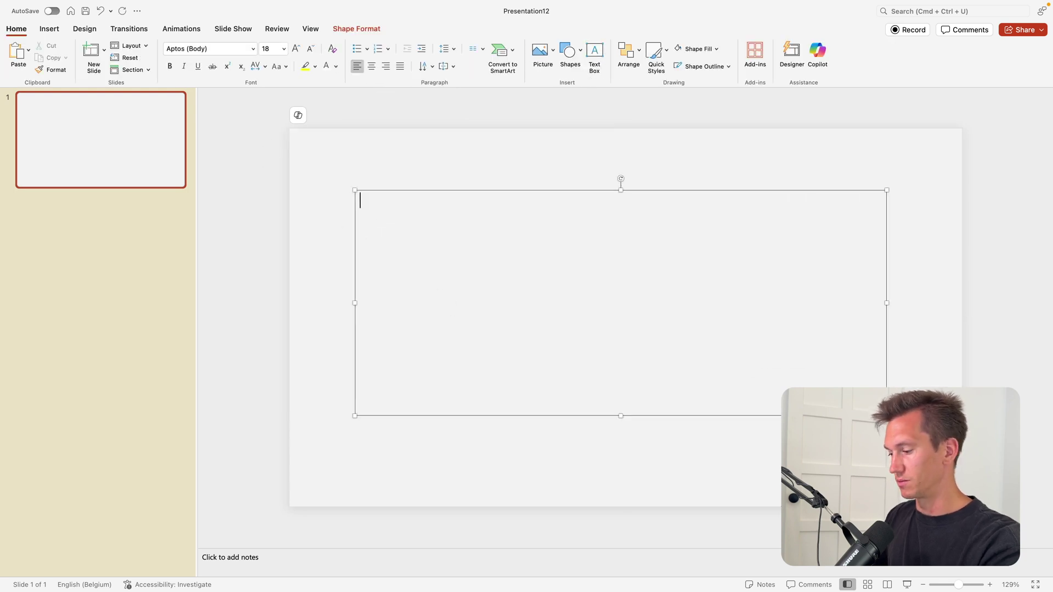
pyautogui.write('NYC')
pyautogui.press('super+a')
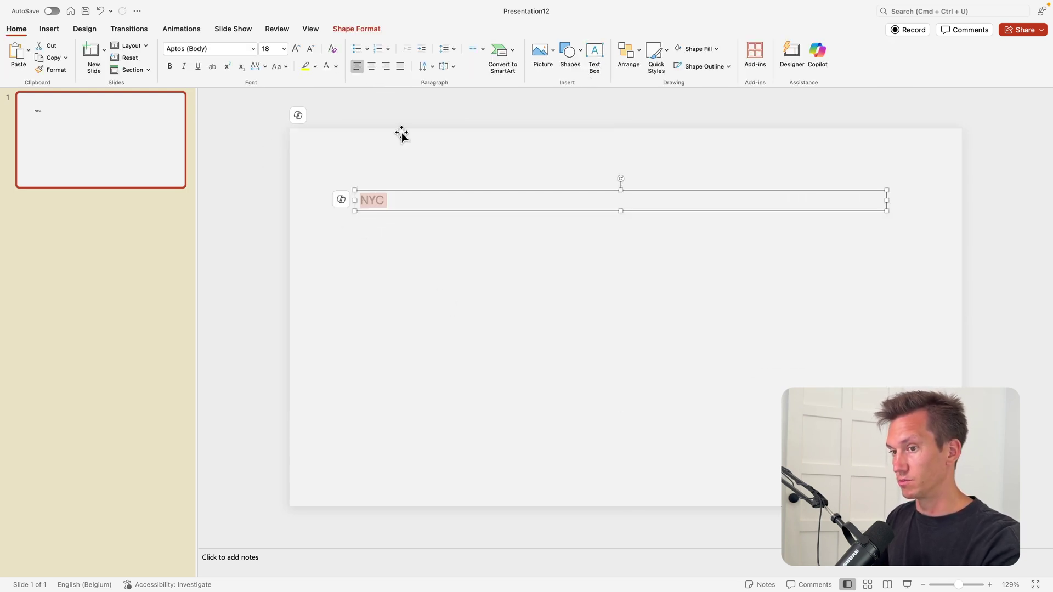
pyautogui.click(372, 66)
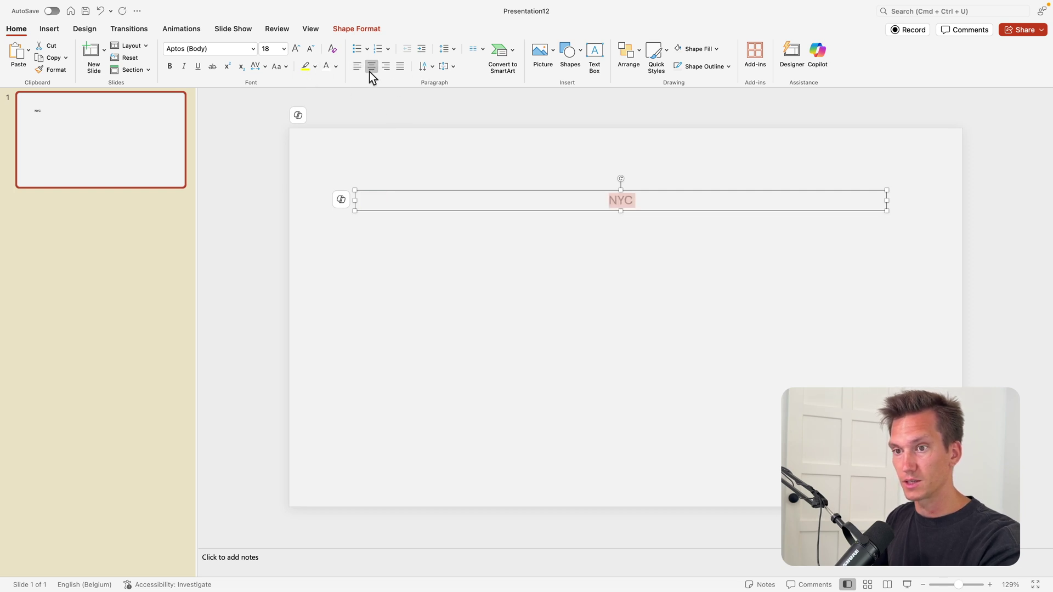
# Set the NYC text size to 350 pt.
pyautogui.click(284, 49)
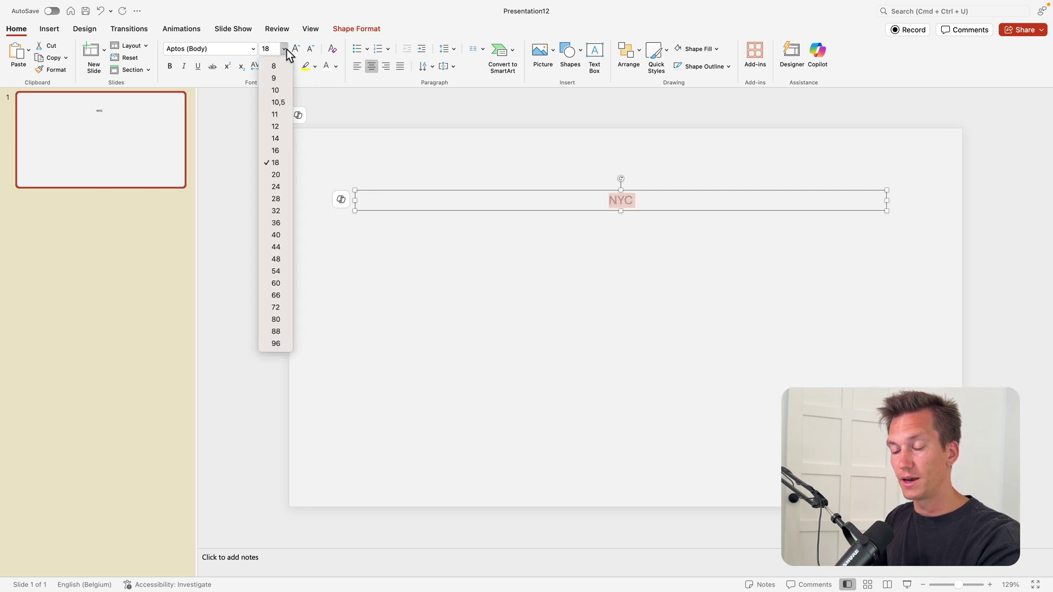
pyautogui.click(275, 343)
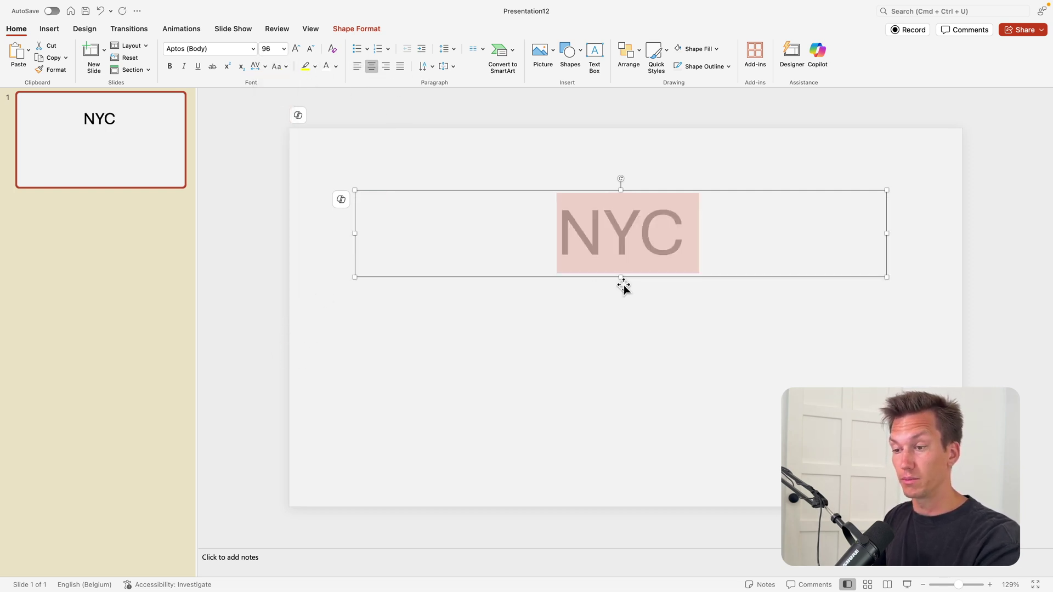
pyautogui.click(296, 49)
pyautogui.click(296, 49)
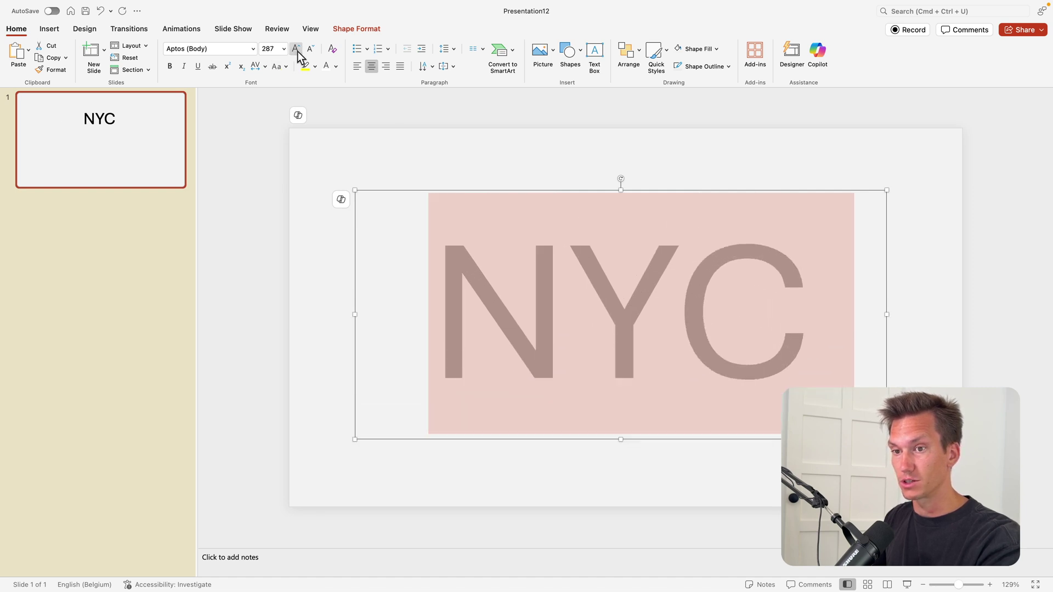
pyautogui.write('350')
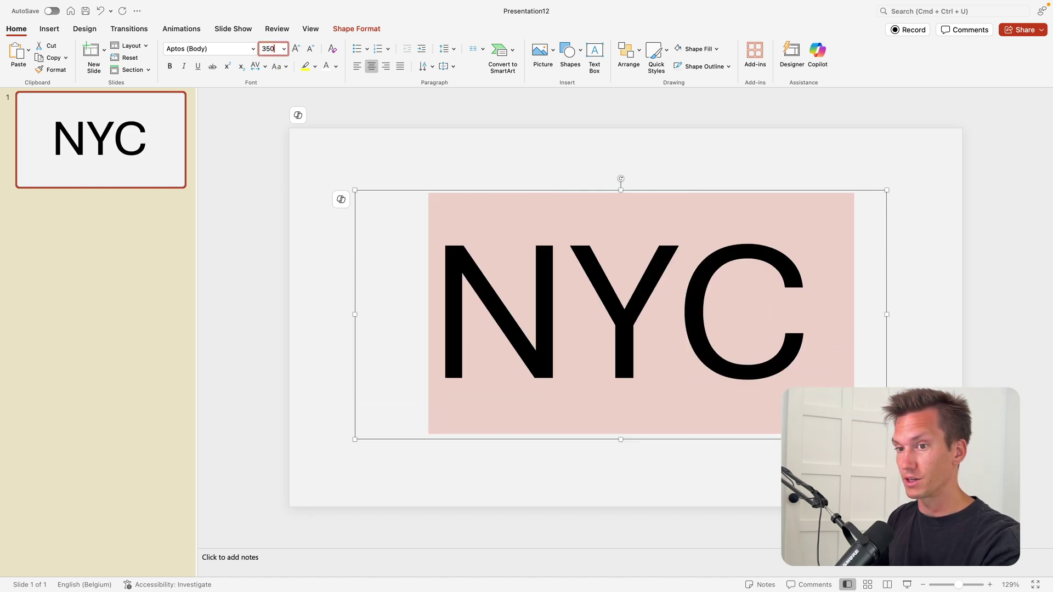
pyautogui.press('Return')
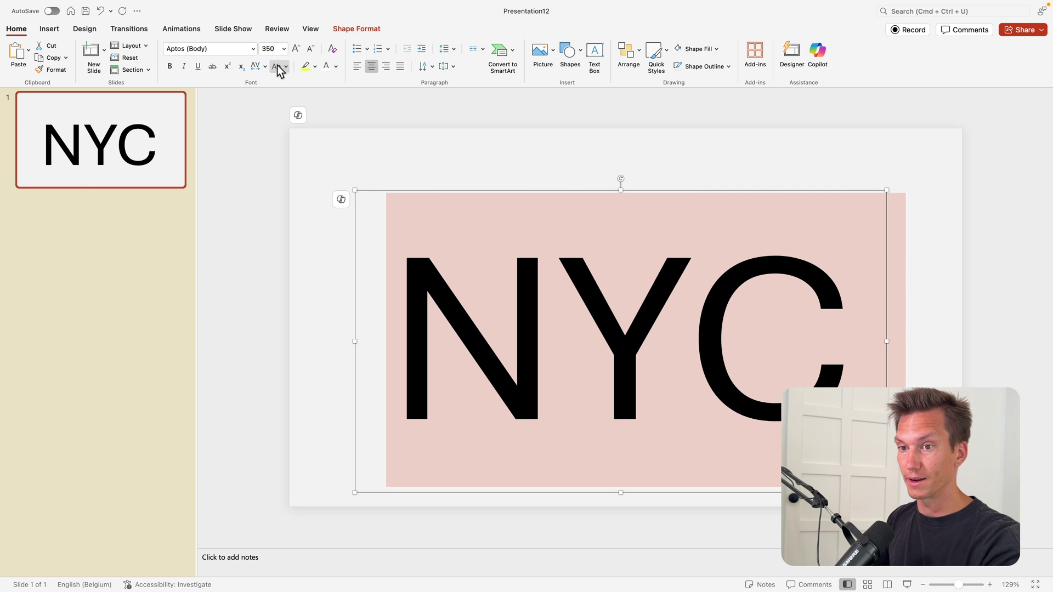
# Set NYC to Montserrat Black, widen the box to one line, and move it up.
pyautogui.click(253, 48)
pyautogui.moveTo(249, 143)
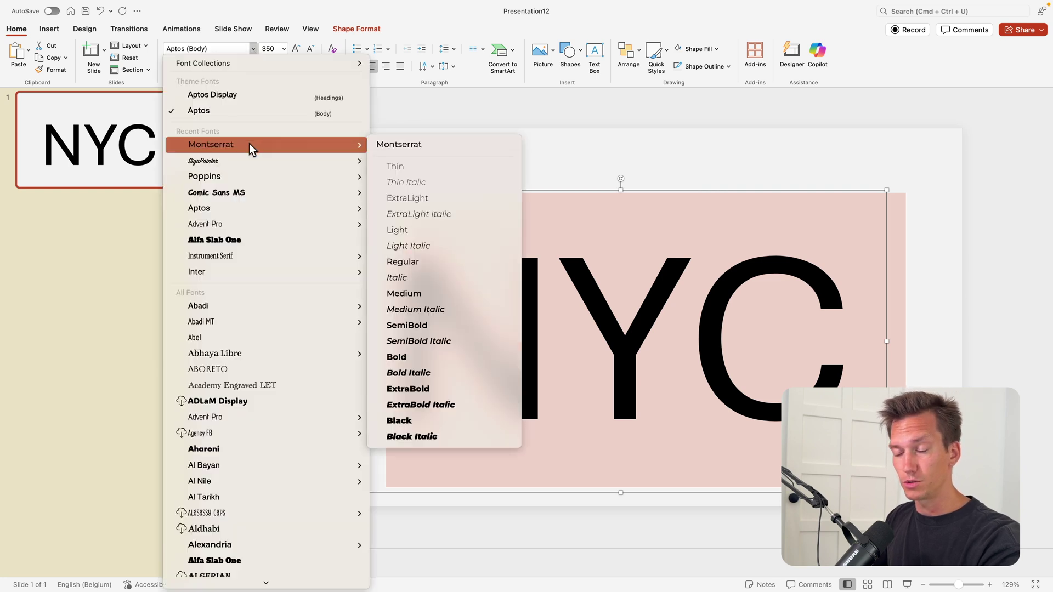
pyautogui.click(430, 415)
pyautogui.moveTo(355, 490); pyautogui.dragTo(275, 491)
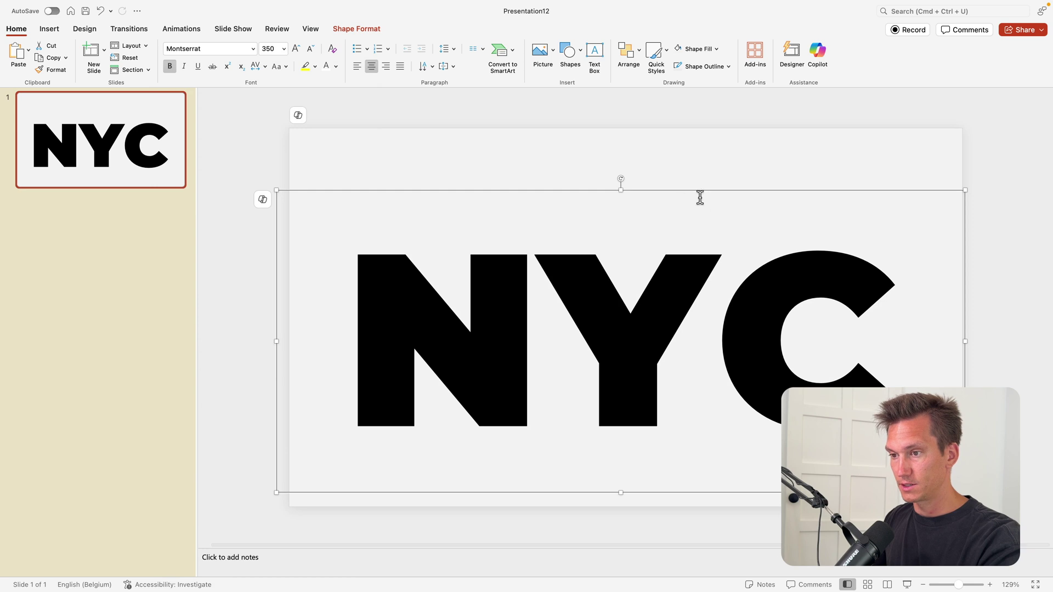
pyautogui.moveTo(686, 193); pyautogui.dragTo(690, 163)
# Select the white rectangle and the NYC text box and apply Merge Shapes > Subtract.
pyautogui.click(817, 116)
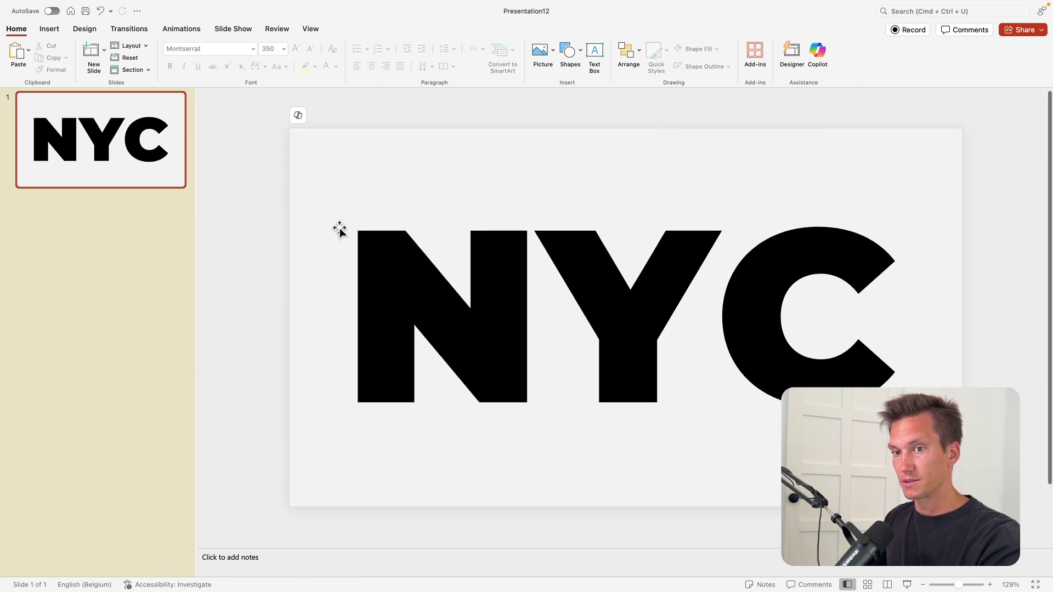
pyautogui.click(627, 145)
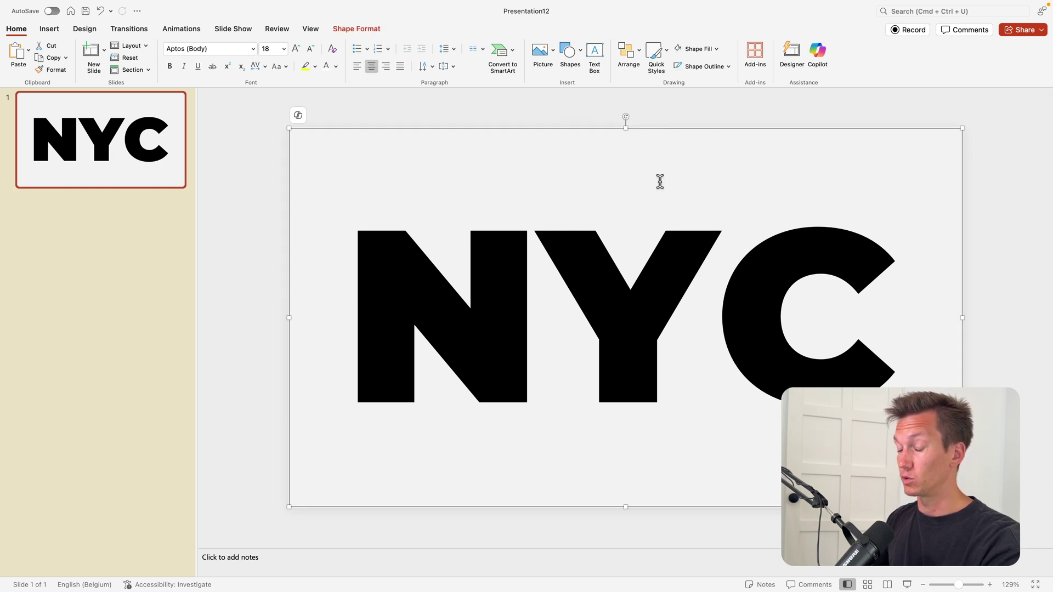
pyautogui.keyDown('shift'); pyautogui.click(670, 278); pyautogui.keyUp('shift')
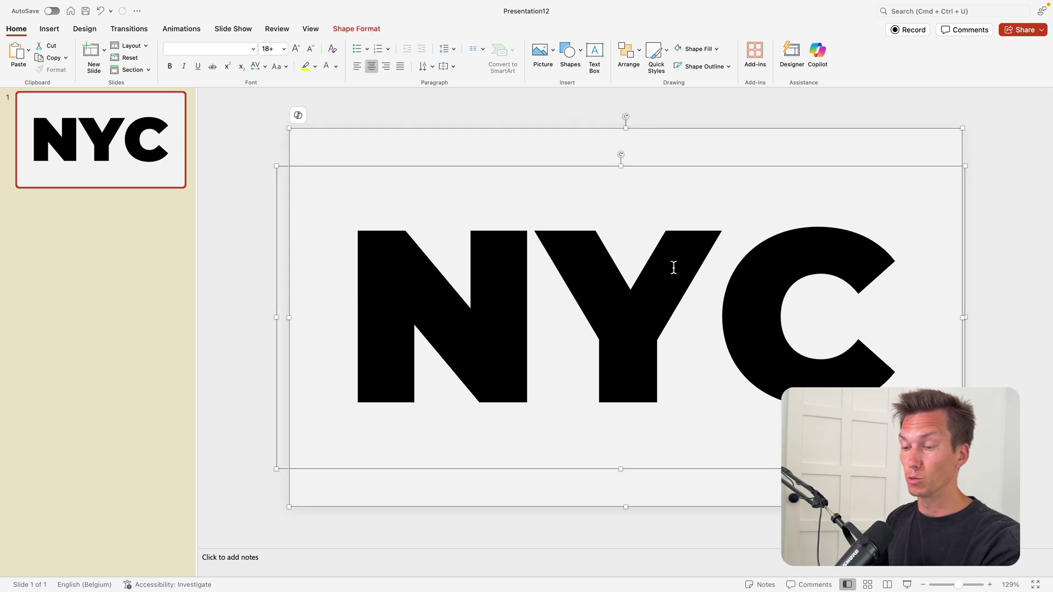
pyautogui.click(351, 30)
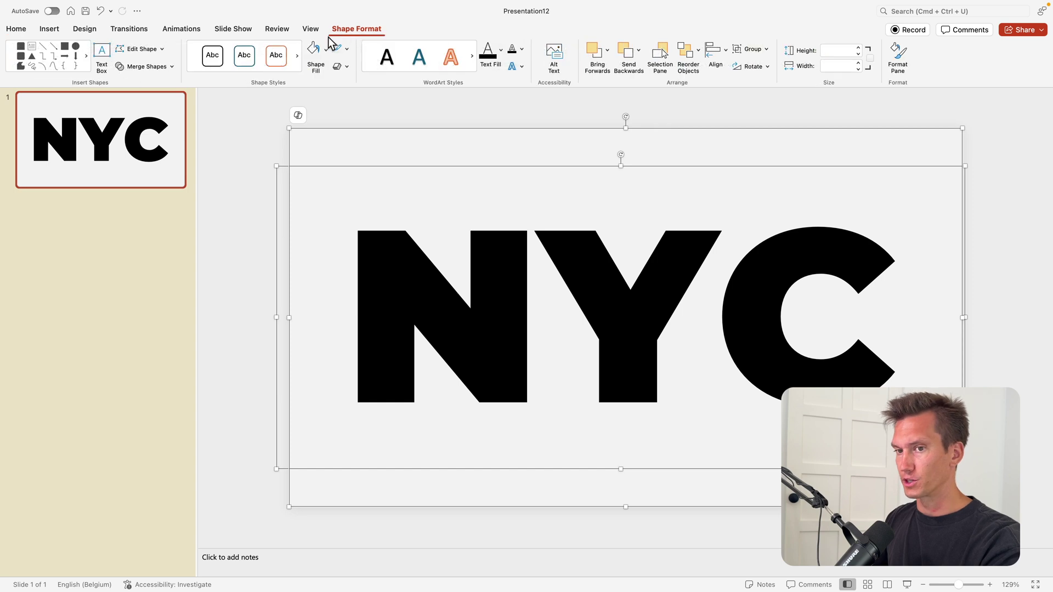
pyautogui.click(164, 66)
pyautogui.click(152, 134)
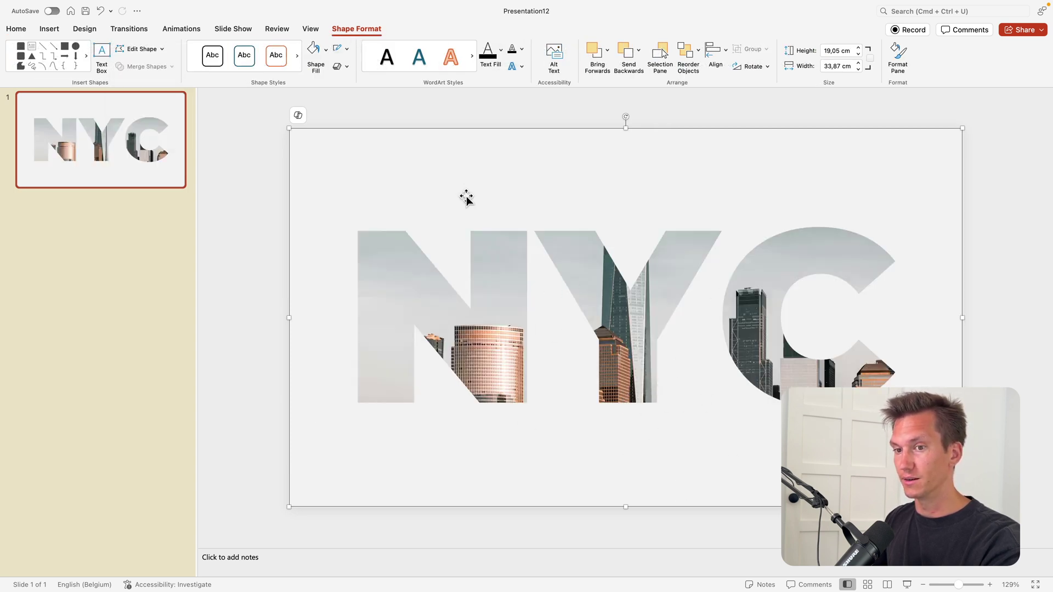
pyautogui.moveTo(465, 198); pyautogui.dragTo(296, 240)
# Give the NYC cut-out an outer shadow with 9 pt blur and 62% transparency.
pyautogui.press('super+z')
pyautogui.rightClick(471, 360)
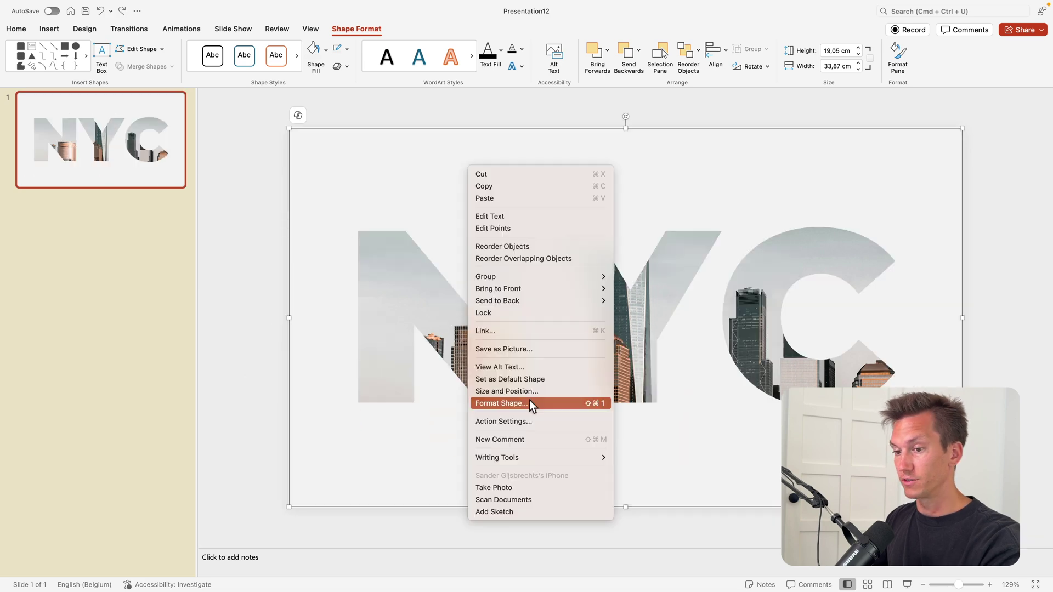
pyautogui.click(529, 400)
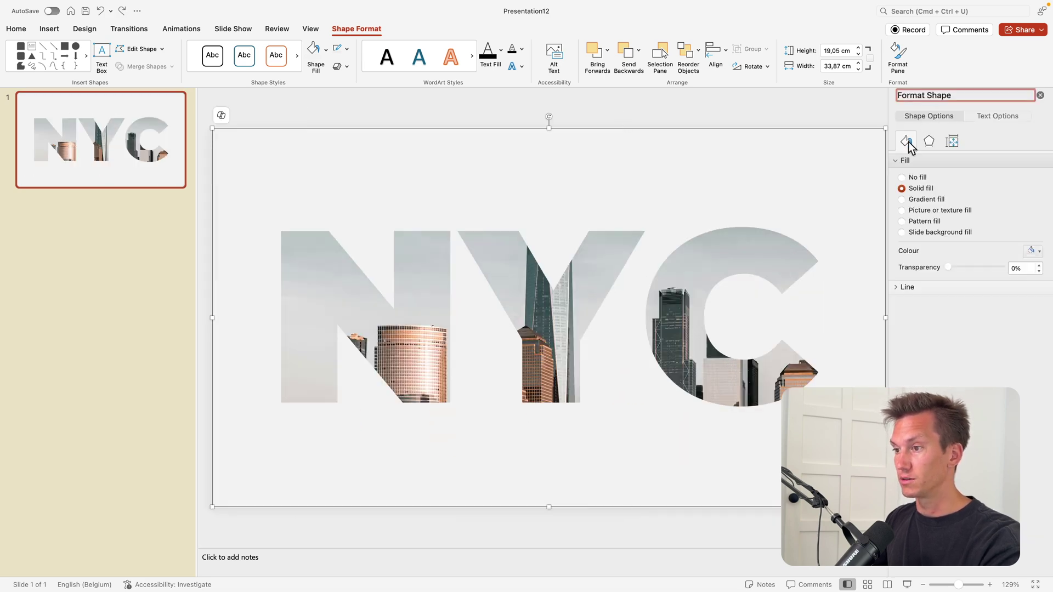
pyautogui.click(930, 143)
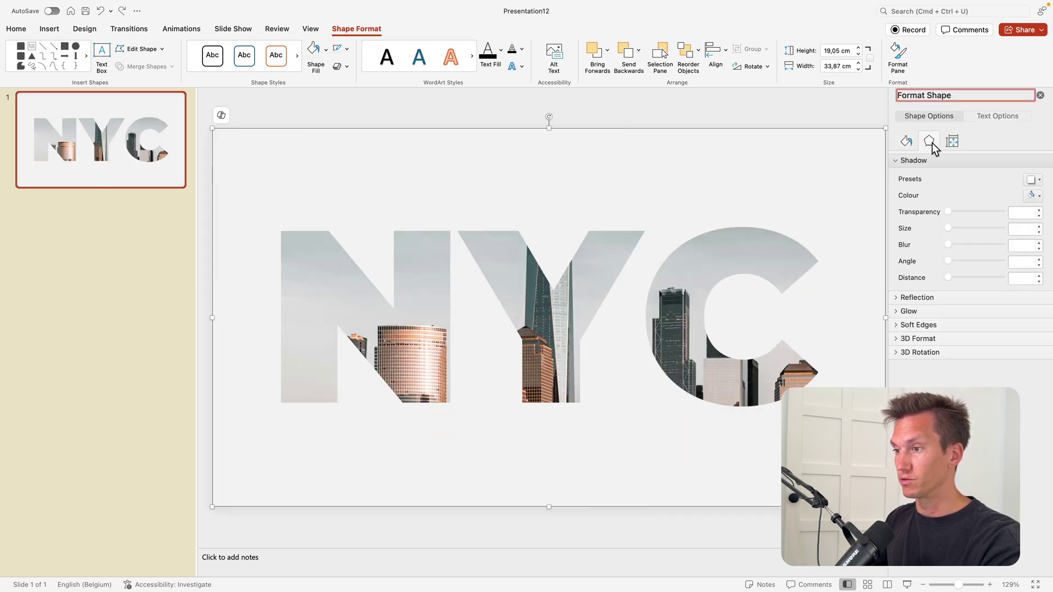
pyautogui.click(1031, 181)
pyautogui.click(962, 268)
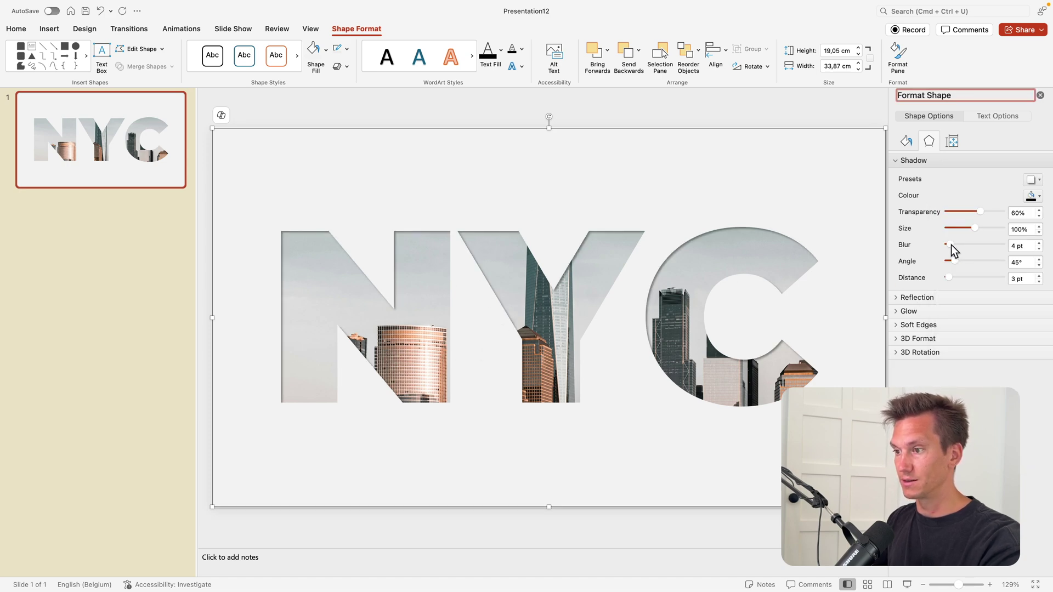
pyautogui.moveTo(950, 245); pyautogui.dragTo(954, 244)
pyautogui.moveTo(978, 209); pyautogui.dragTo(979, 210)
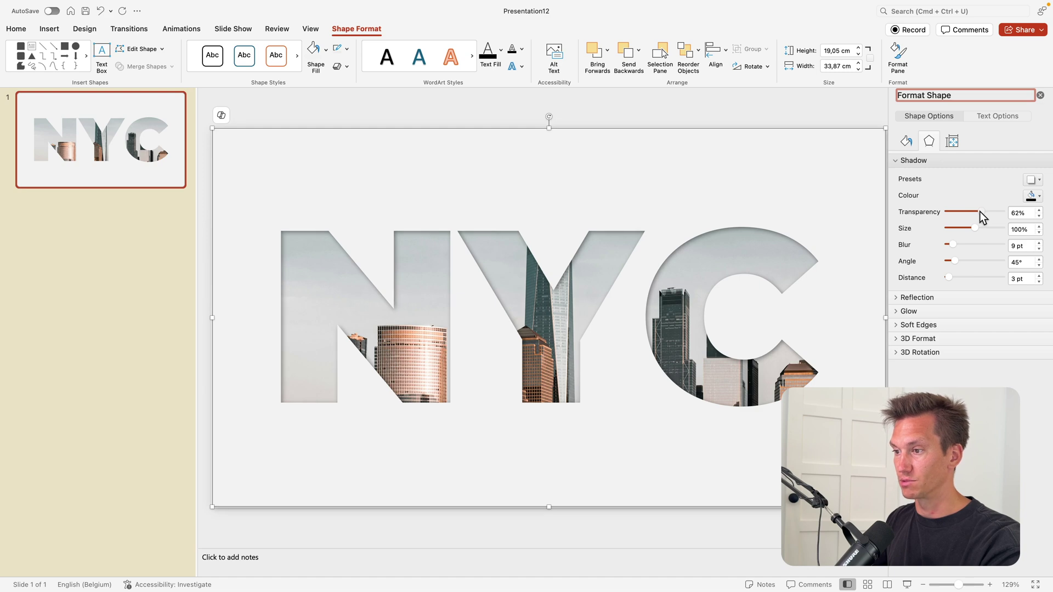
pyautogui.click(853, 106)
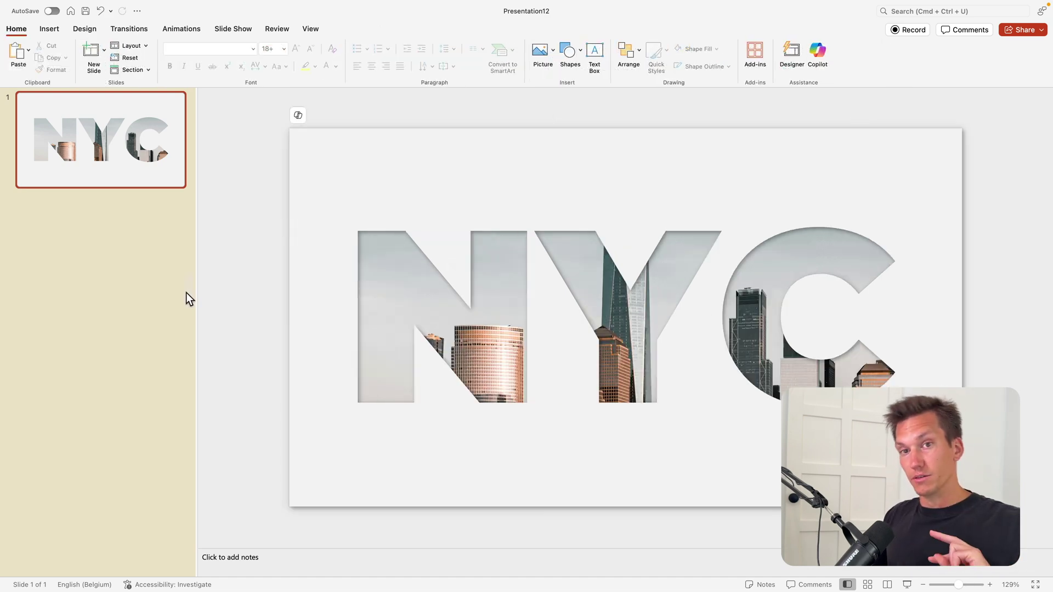
# Duplicate the NYC slide as slide 2.
pyautogui.click(107, 140)
pyautogui.press('super+d')
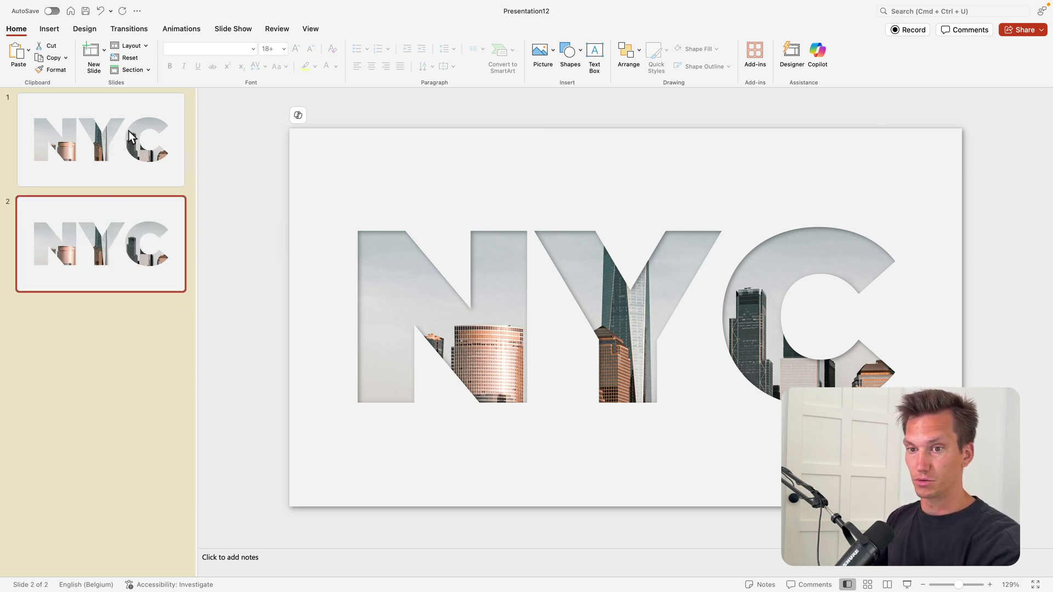
pyautogui.click(113, 115)
pyautogui.click(148, 268)
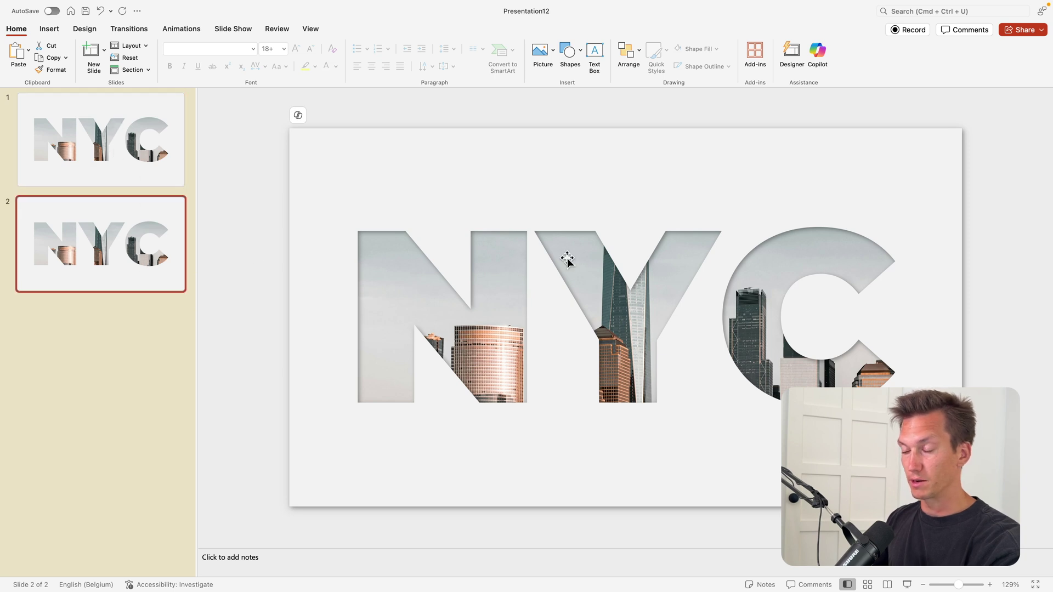
# Scale the NYC cut-out on slide 2 far beyond the slide edges.
pyautogui.scroll(-3, 567, 260)
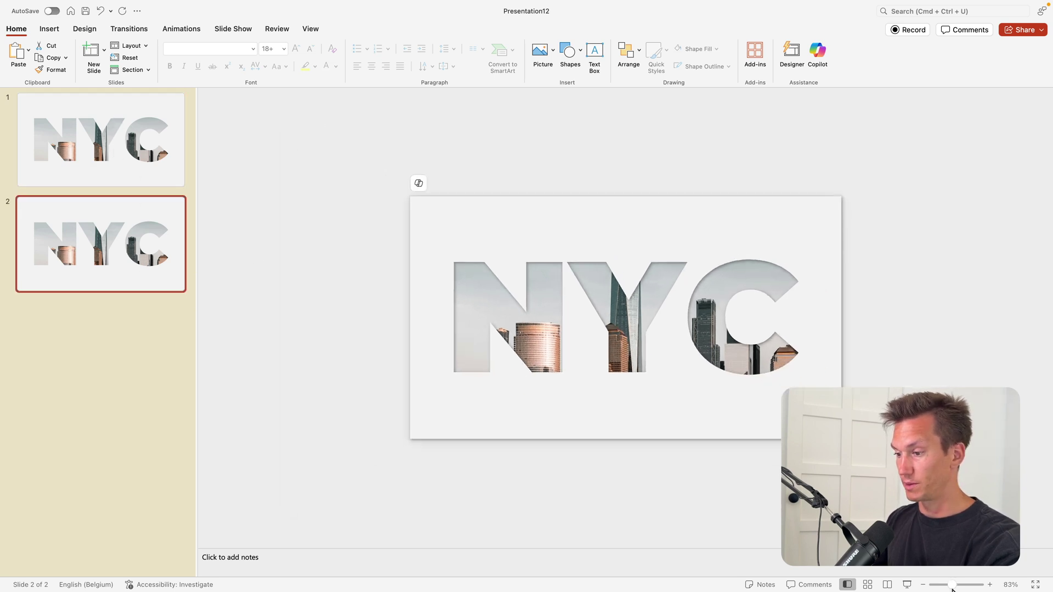
pyautogui.moveTo(952, 589); pyautogui.dragTo(932, 586)
pyautogui.click(642, 314)
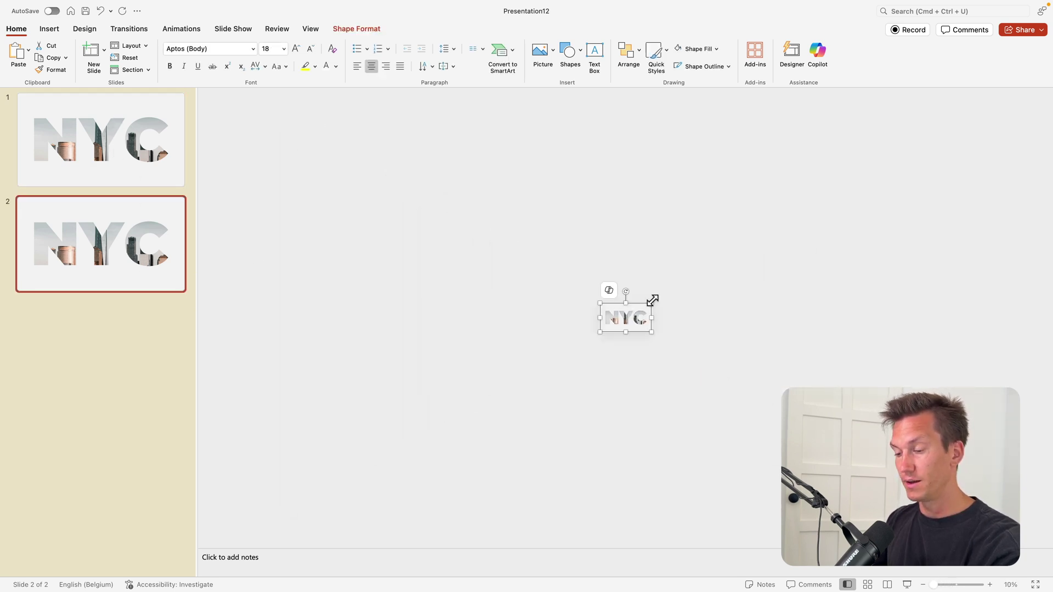
pyautogui.moveTo(651, 300); pyautogui.dragTo(921, 107)
pyautogui.scroll(3, 644, 354)
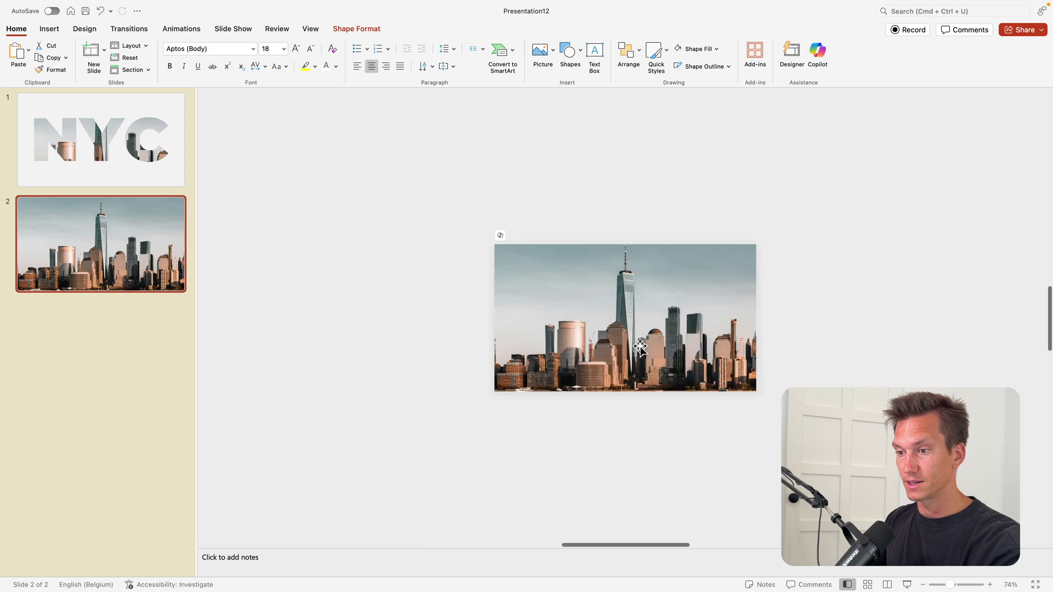
pyautogui.scroll(-3, 604, 306)
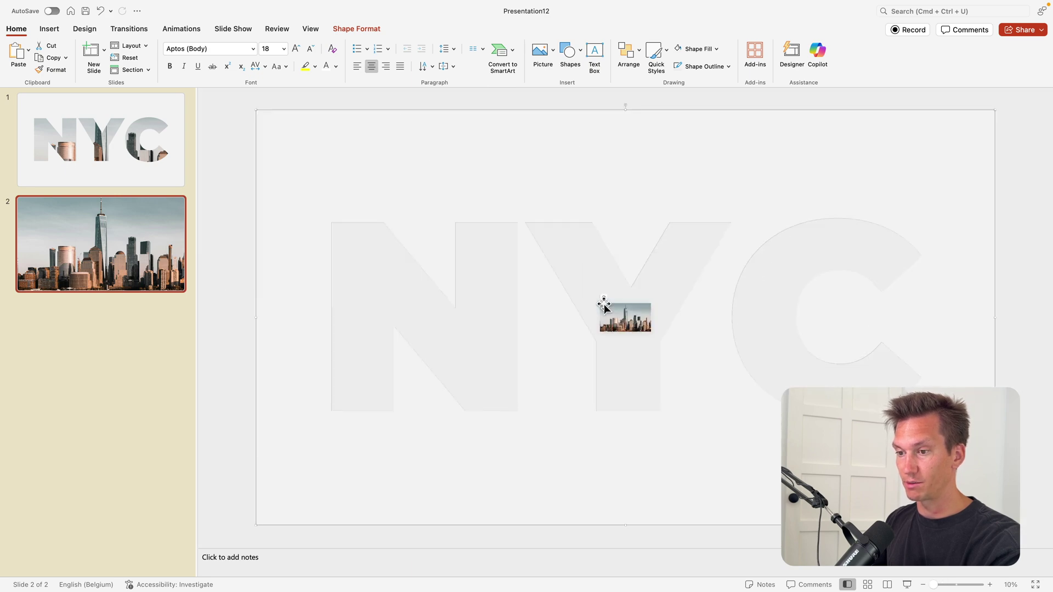
pyautogui.click(211, 299)
# Apply the Morph transition to slide 2.
pyautogui.click(130, 30)
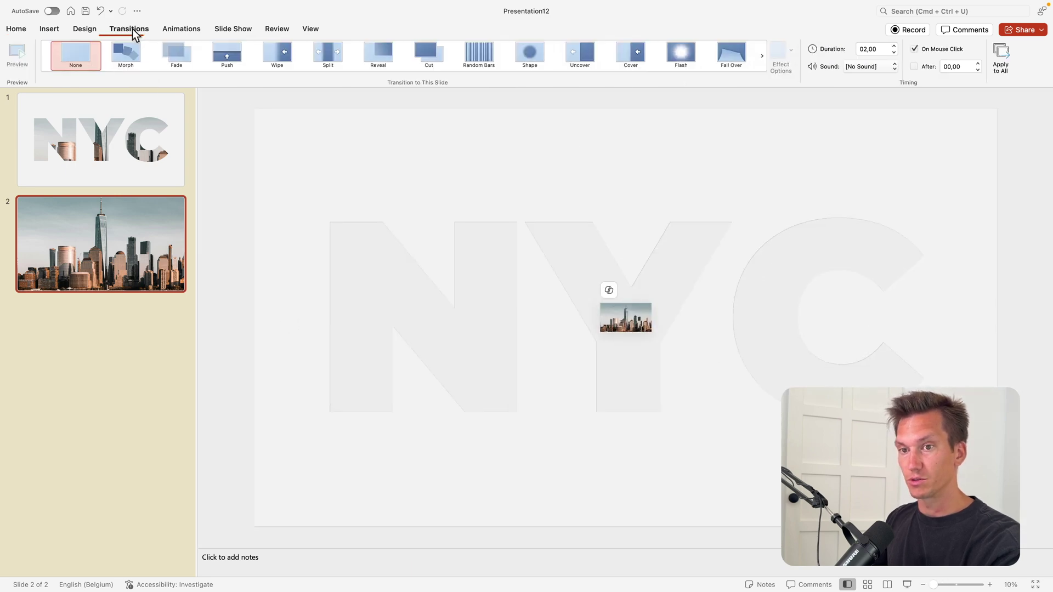
pyautogui.click(128, 58)
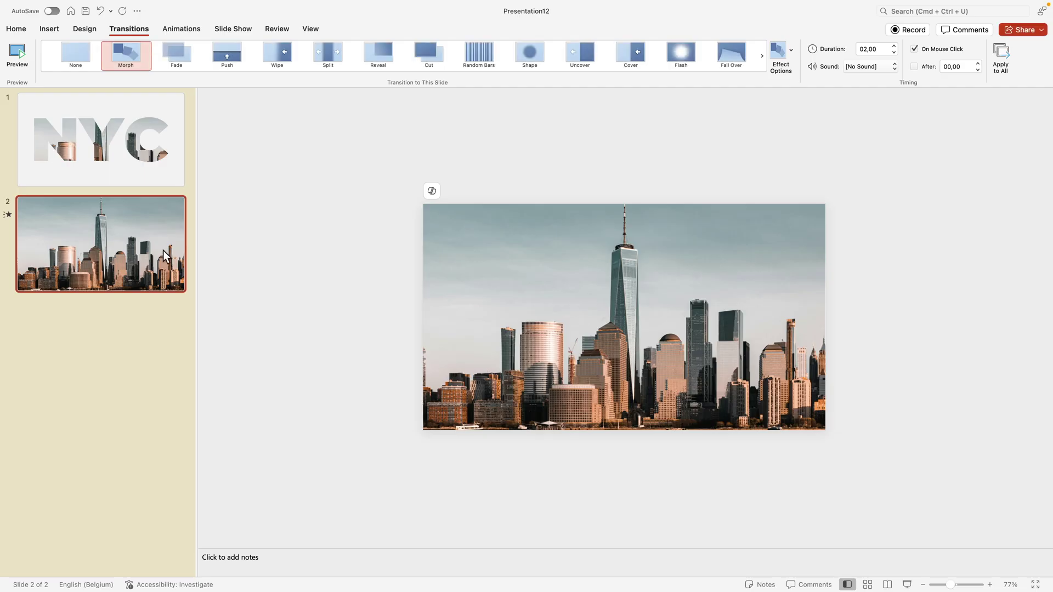
# Re-crop the skyline photo on slide 2, enlarging and repositioning it inside the frame.
pyautogui.click(562, 280)
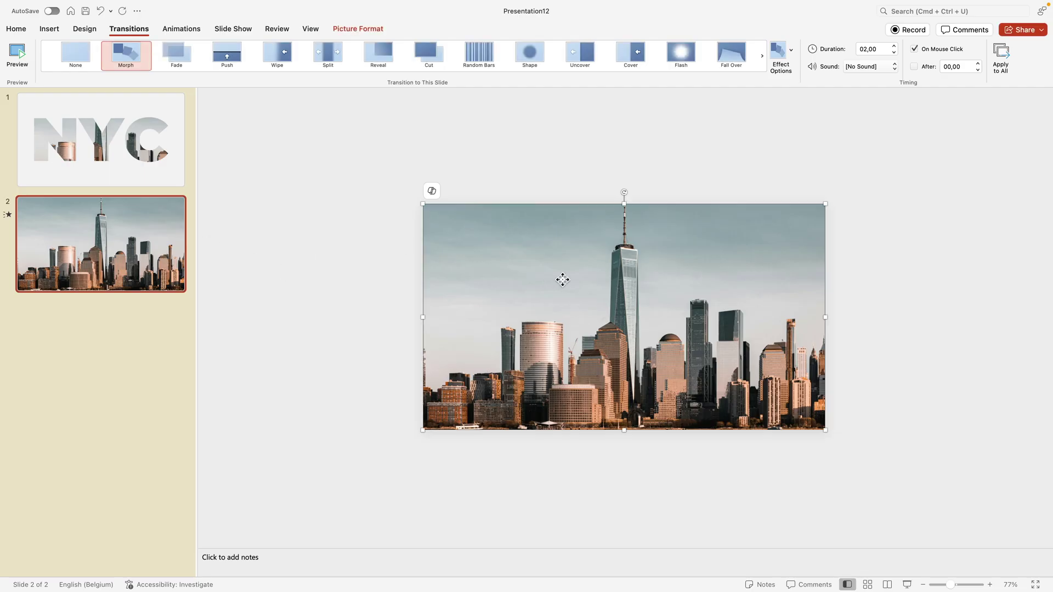
pyautogui.rightClick(563, 280)
pyautogui.click(615, 463)
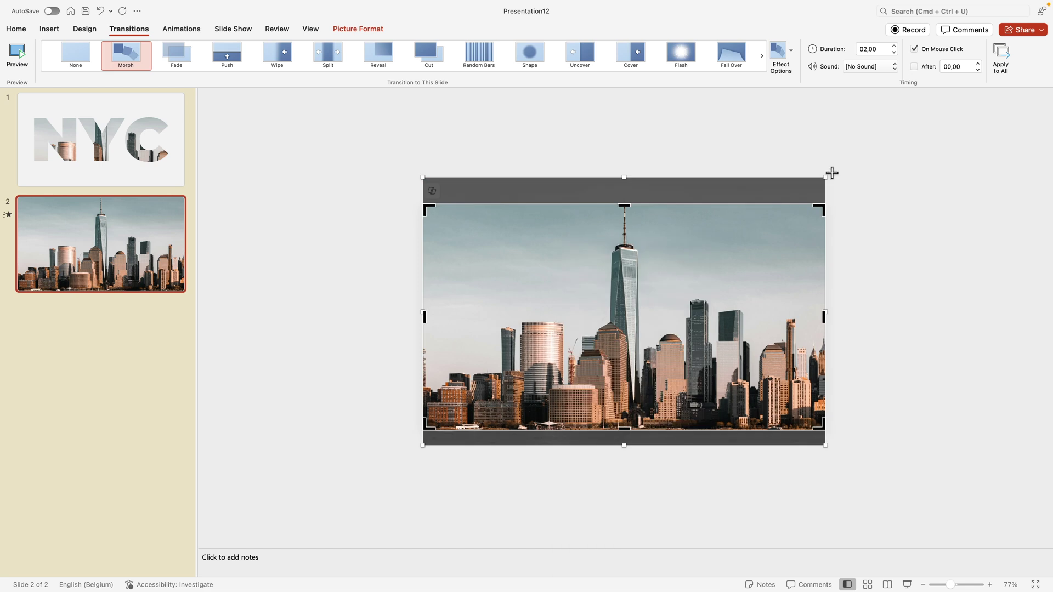
pyautogui.moveTo(832, 173); pyautogui.dragTo(865, 146)
pyautogui.moveTo(806, 247); pyautogui.dragTo(785, 272)
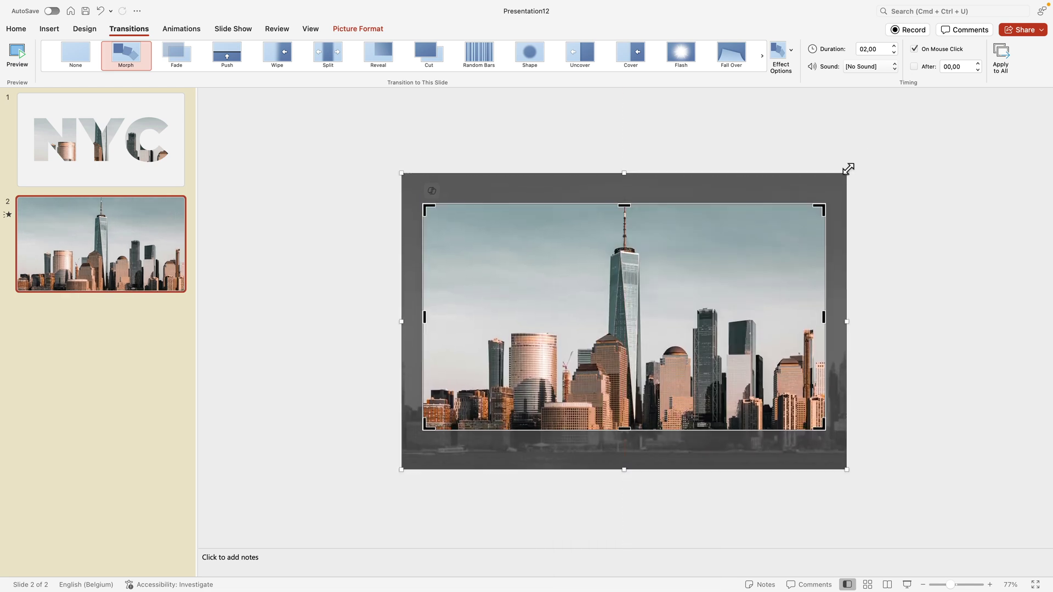
pyautogui.moveTo(848, 169); pyautogui.dragTo(834, 181)
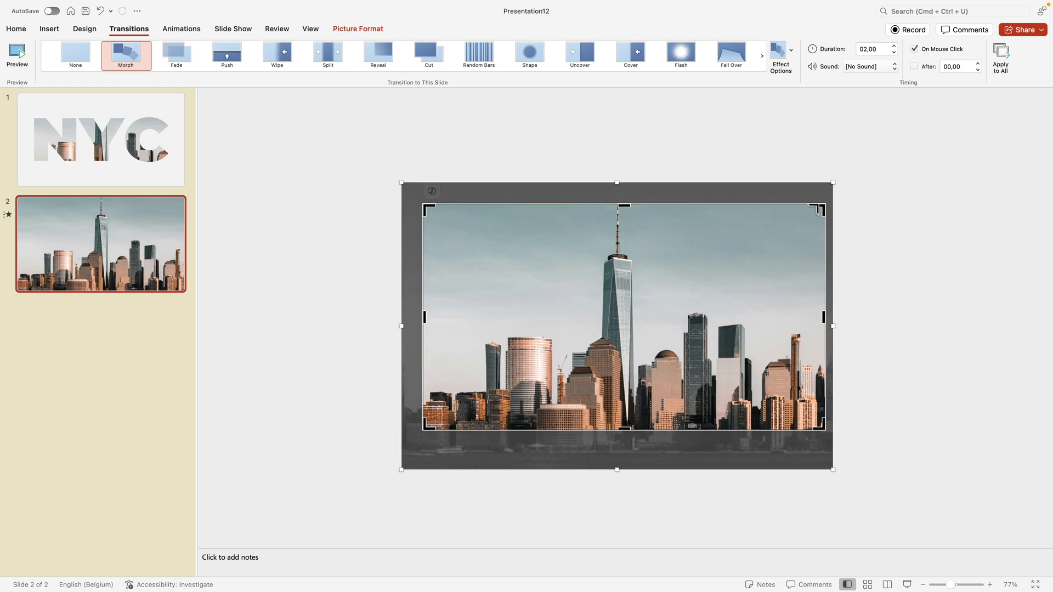
pyautogui.moveTo(757, 266); pyautogui.dragTo(767, 268)
pyautogui.click(883, 268)
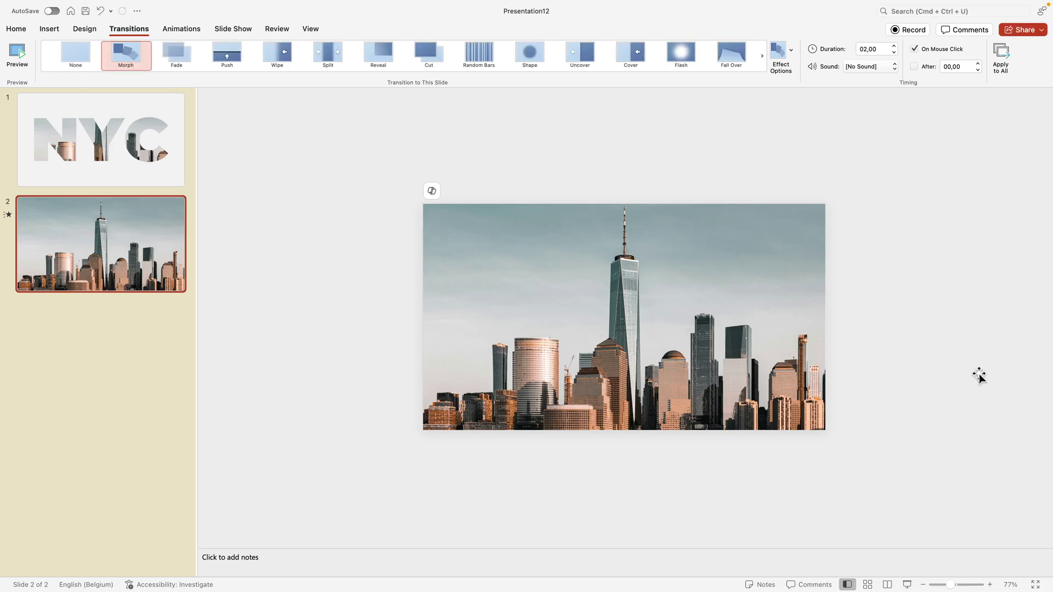
# Duplicate the NYC slide, move the copy to the end, and give it Morph.
pyautogui.click(125, 161)
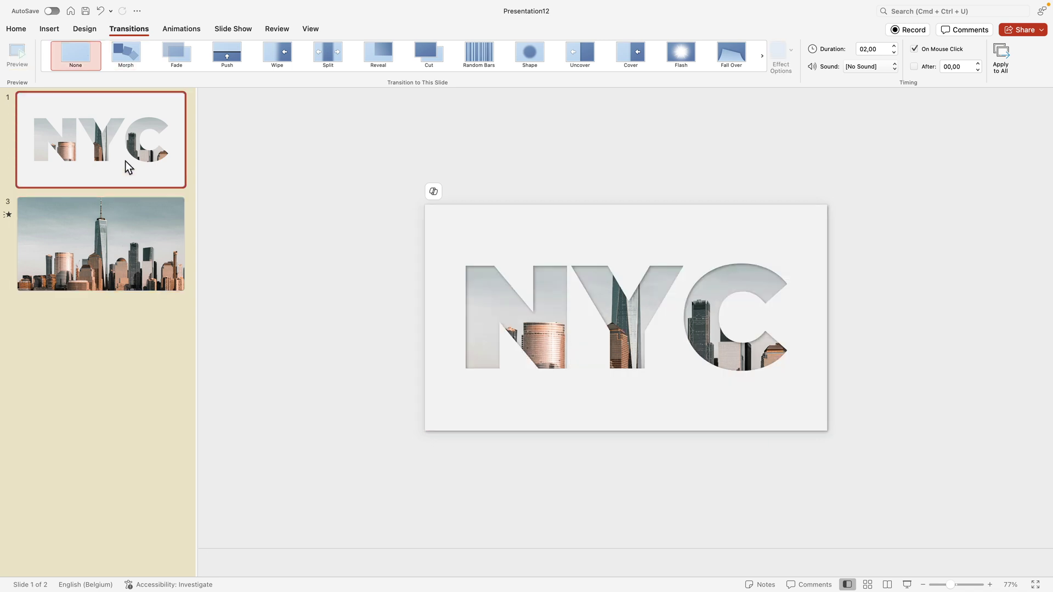
pyautogui.press('super+d')
pyautogui.moveTo(133, 213); pyautogui.dragTo(130, 427)
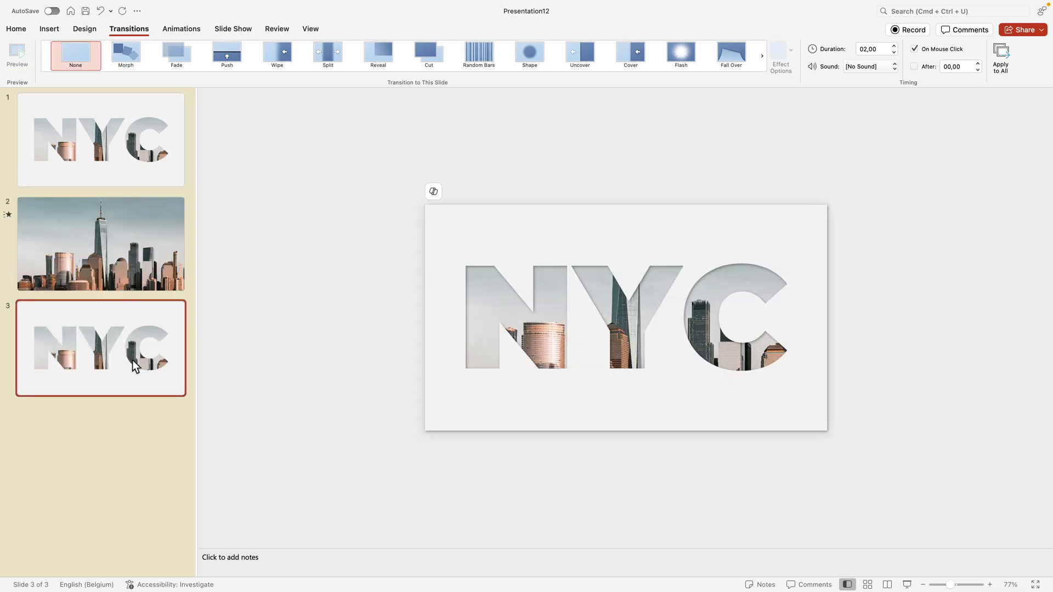
pyautogui.click(137, 52)
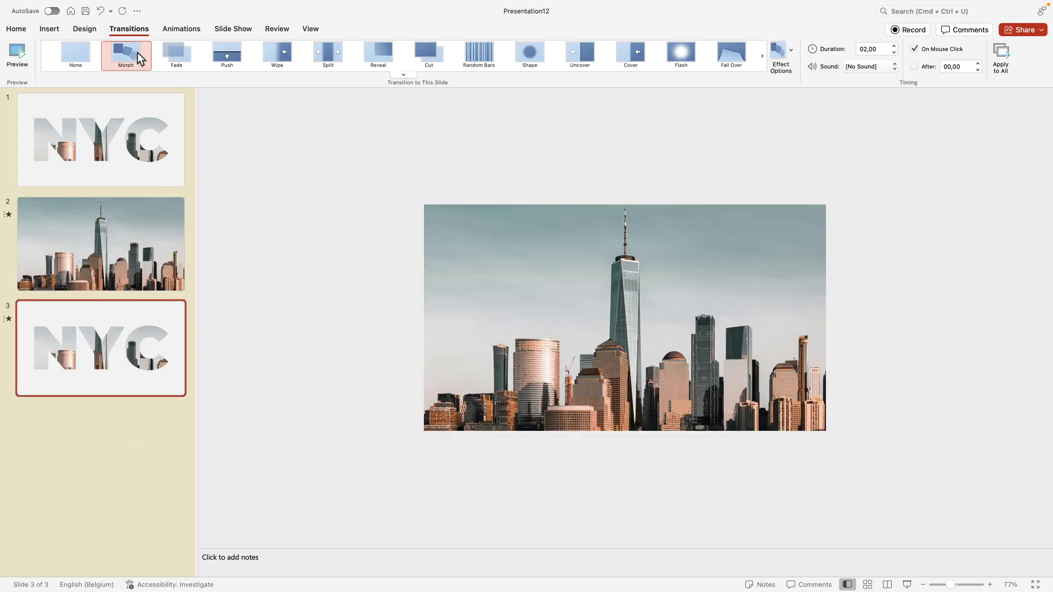
pyautogui.click(126, 246)
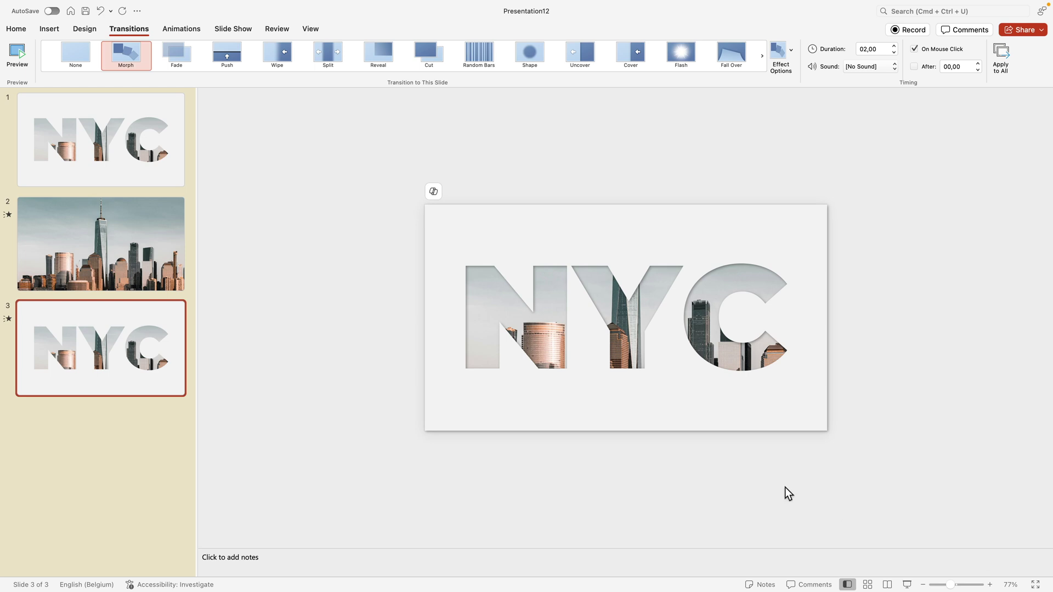
# Insert a Title and Content slide after slide 3.
pyautogui.click(147, 437)
pyautogui.click(48, 32)
pyautogui.click(16, 29)
pyautogui.click(105, 50)
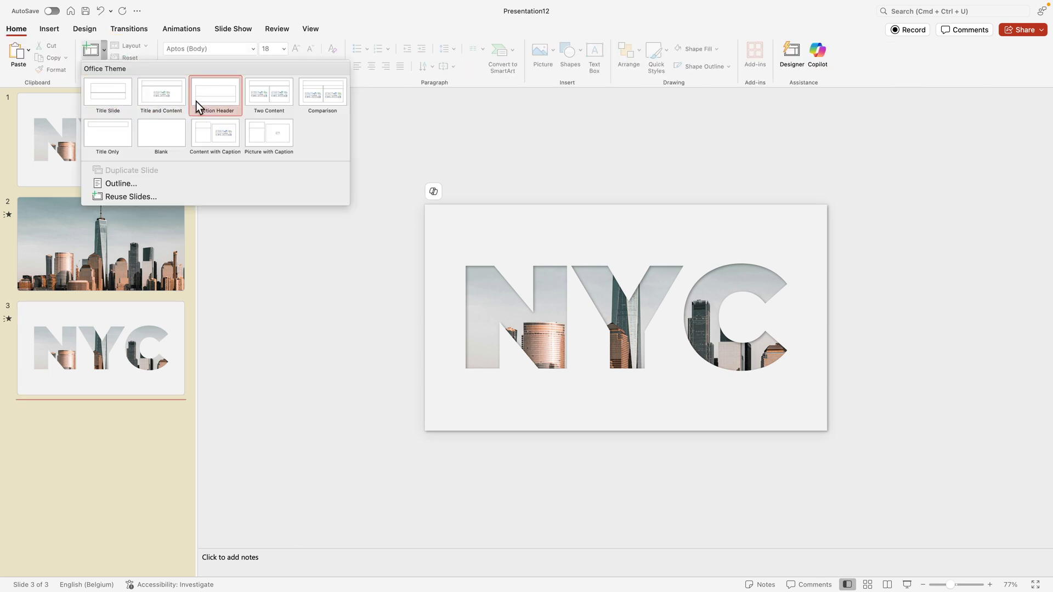
pyautogui.click(196, 101)
# Enter the title 'Add your title here' and the bullet 'And some text'.
pyautogui.click(514, 233)
pyautogui.write('Add y')
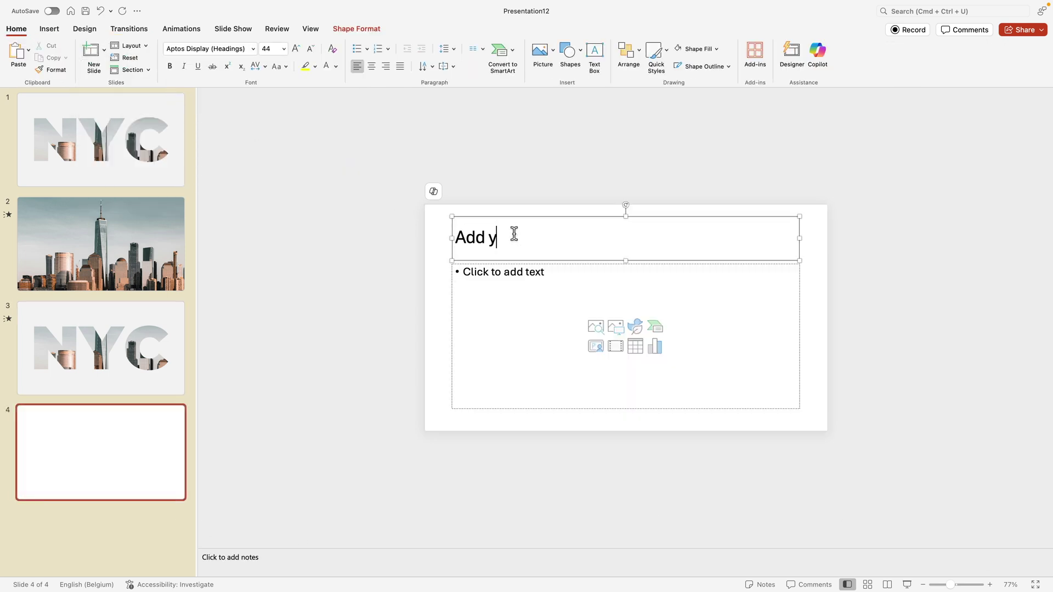
pyautogui.write('our title here')
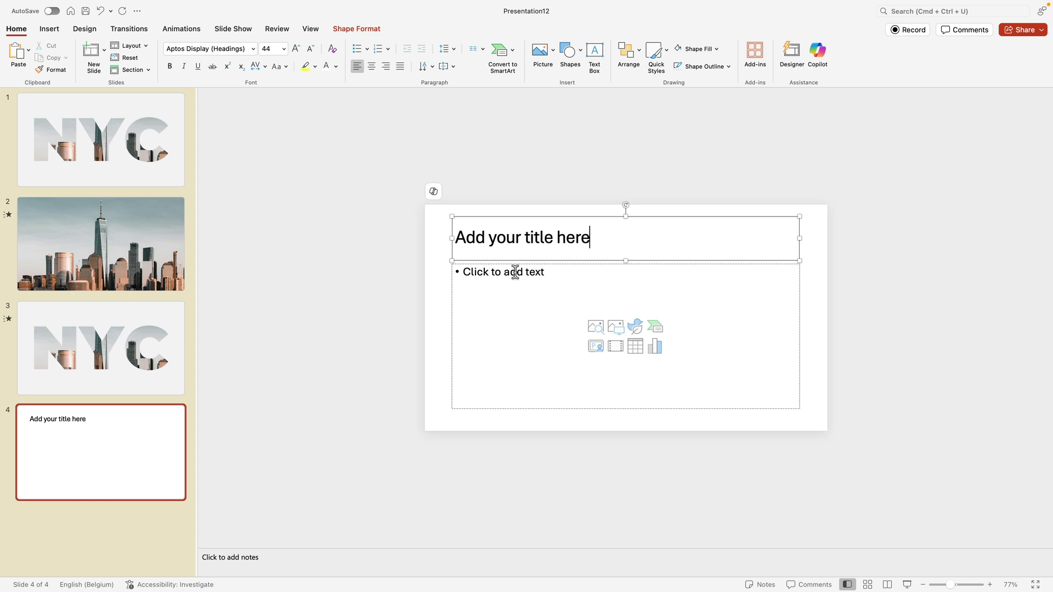
pyautogui.click(512, 275)
pyautogui.write('And some tex')
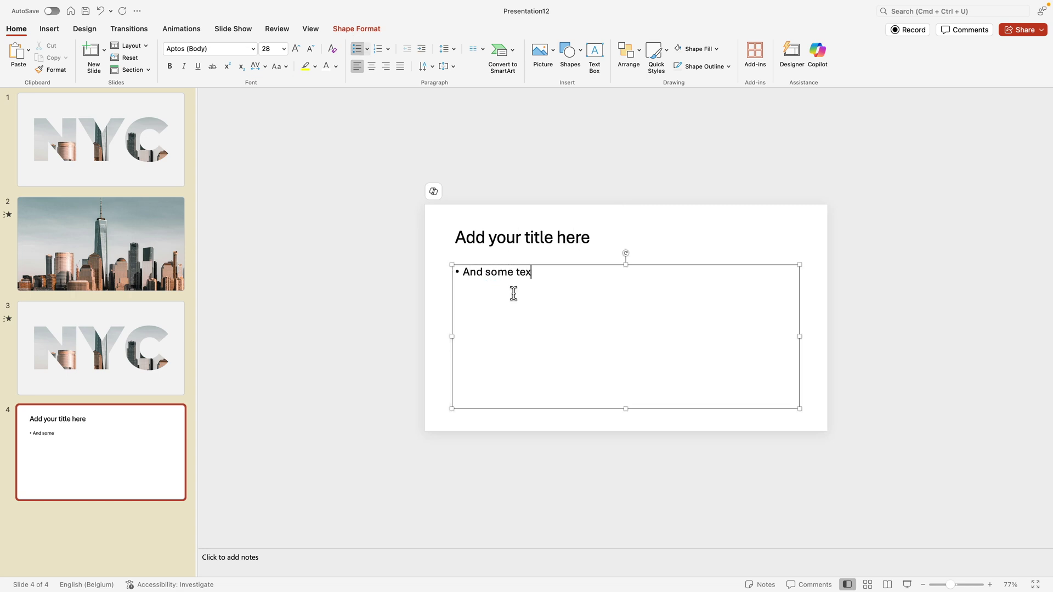
pyautogui.write('t')
pyautogui.click(376, 347)
# Fill slide 4's background with a solid light grey from the Format Background colour palette.
pyautogui.rightClick(437, 225)
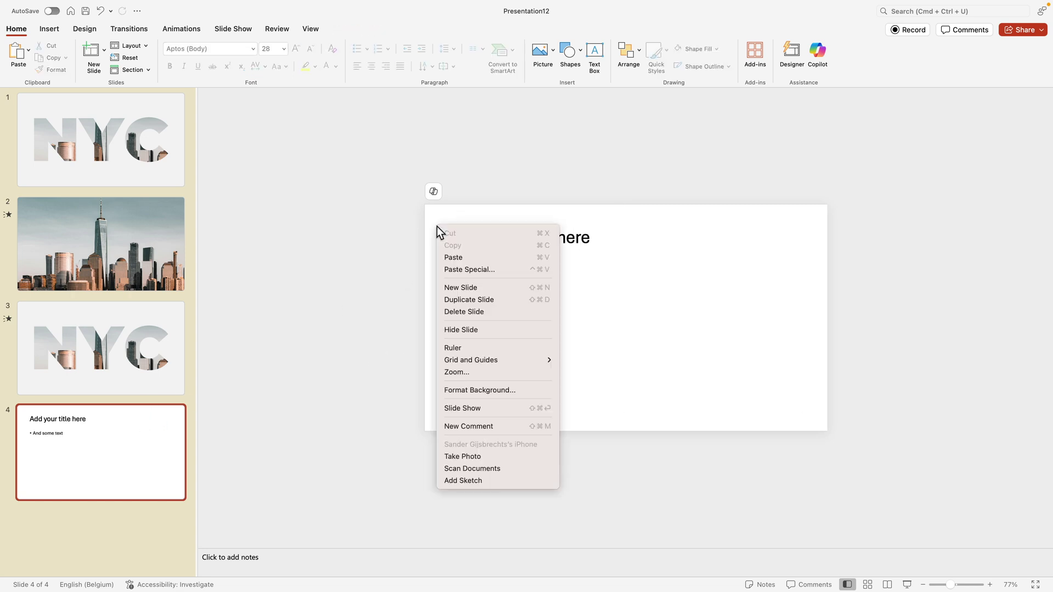
pyautogui.click(494, 390)
pyautogui.click(1033, 221)
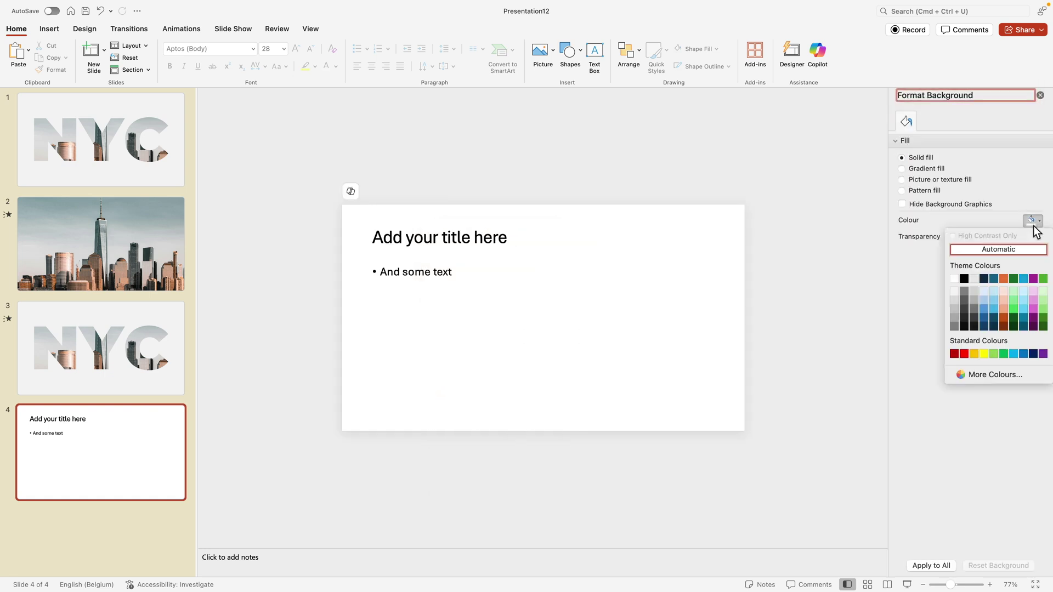
pyautogui.click(973, 279)
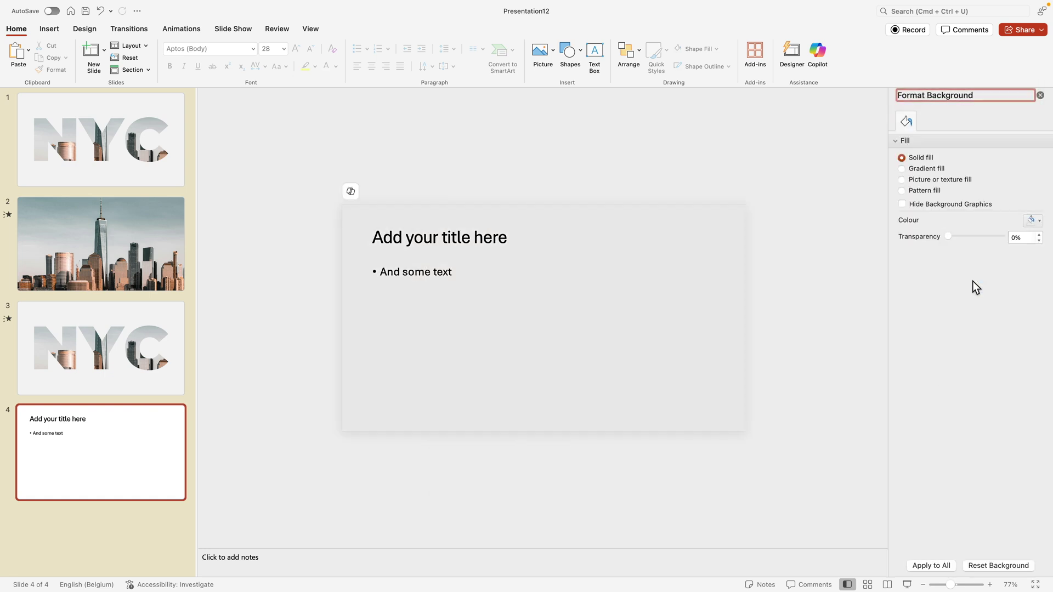
pyautogui.click(1031, 221)
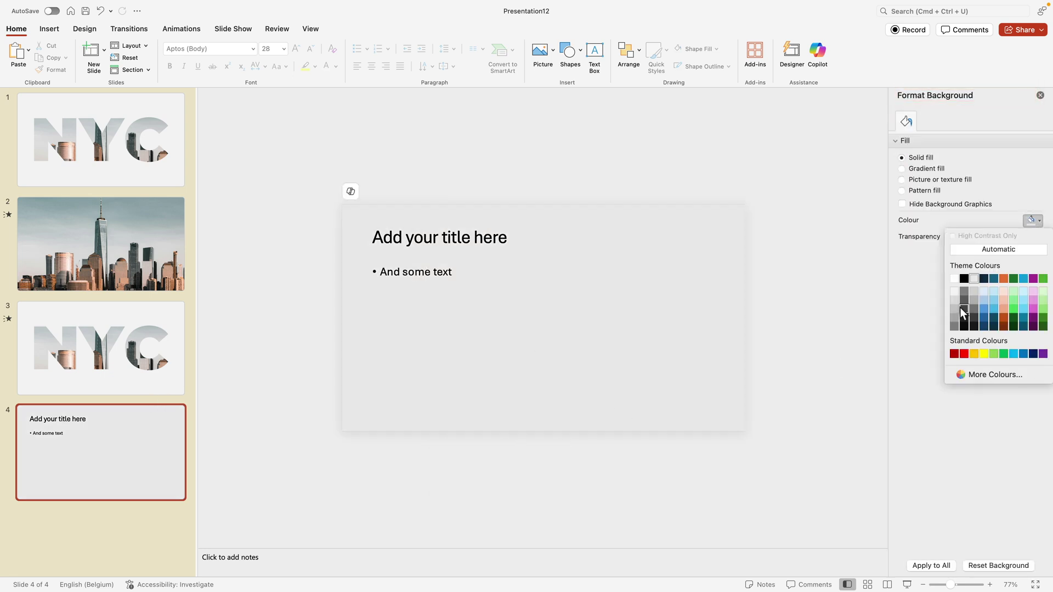
pyautogui.click(962, 304)
pyautogui.click(164, 390)
pyautogui.click(150, 433)
pyautogui.click(311, 30)
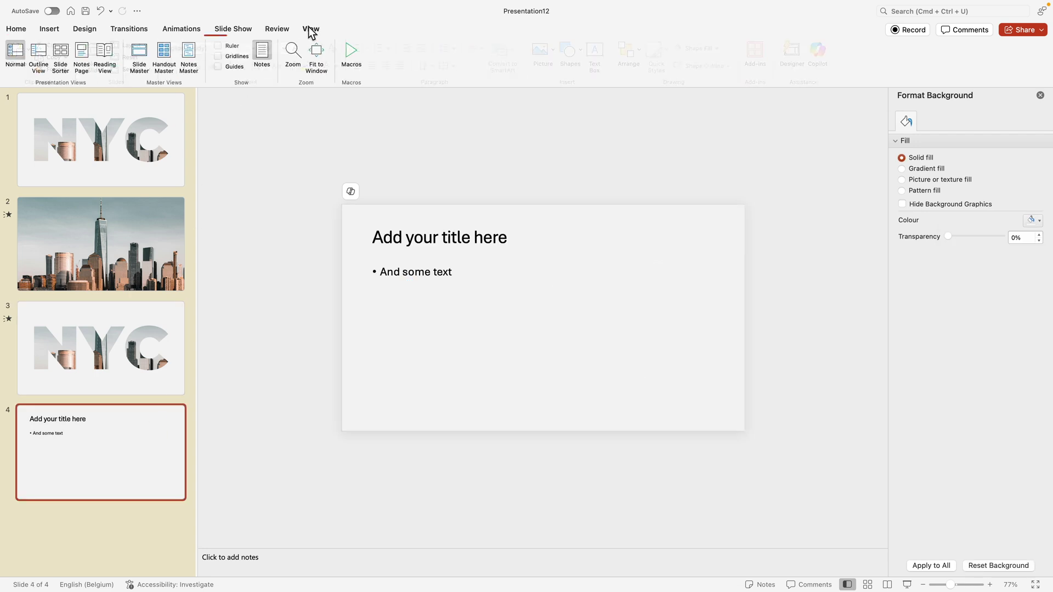
# Apply the Push transition to slide 4 with a 1-second duration.
pyautogui.click(129, 29)
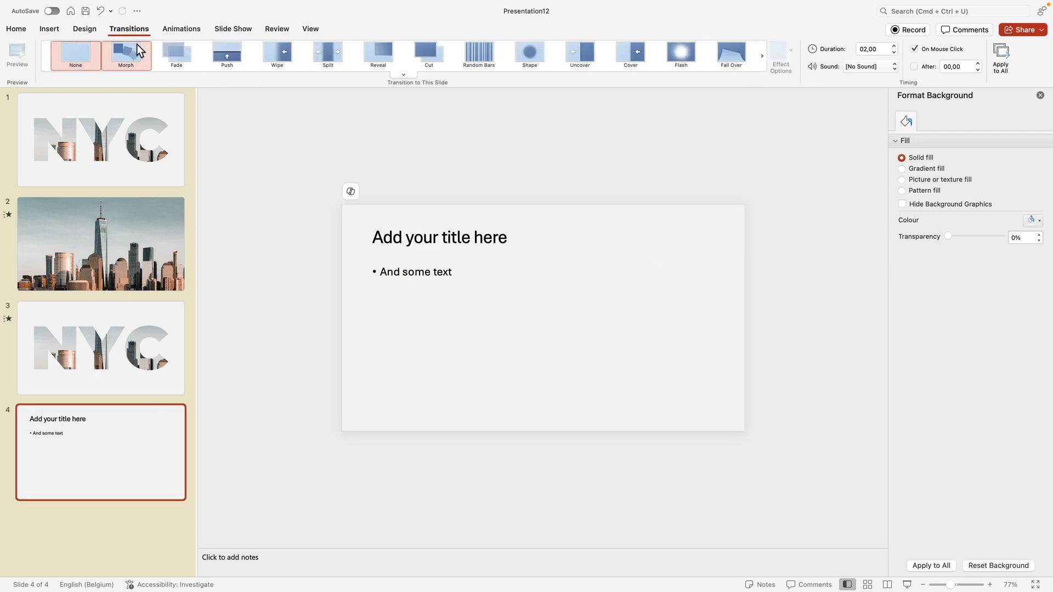
pyautogui.click(210, 52)
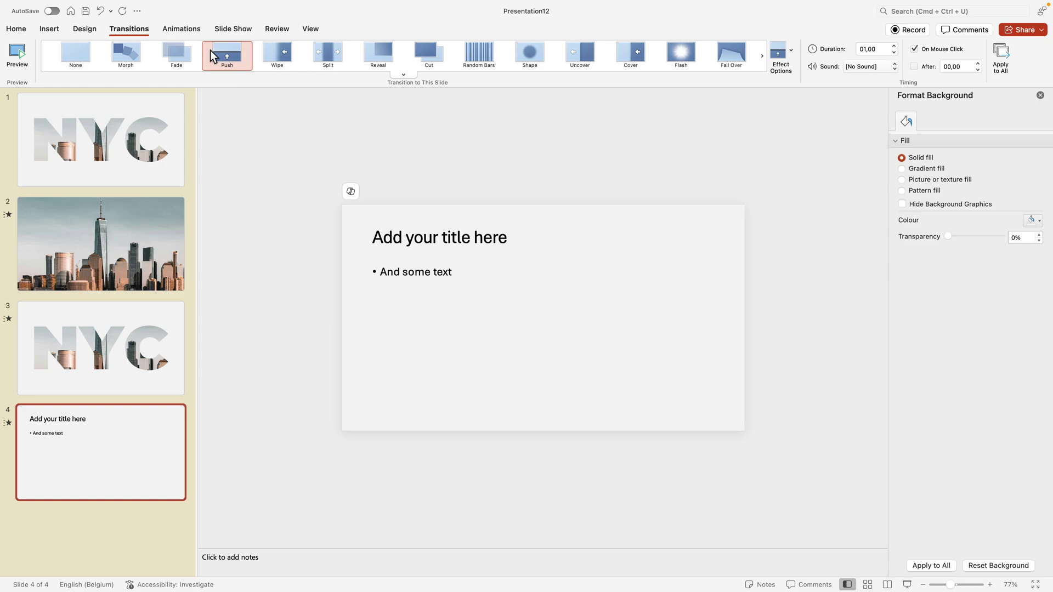